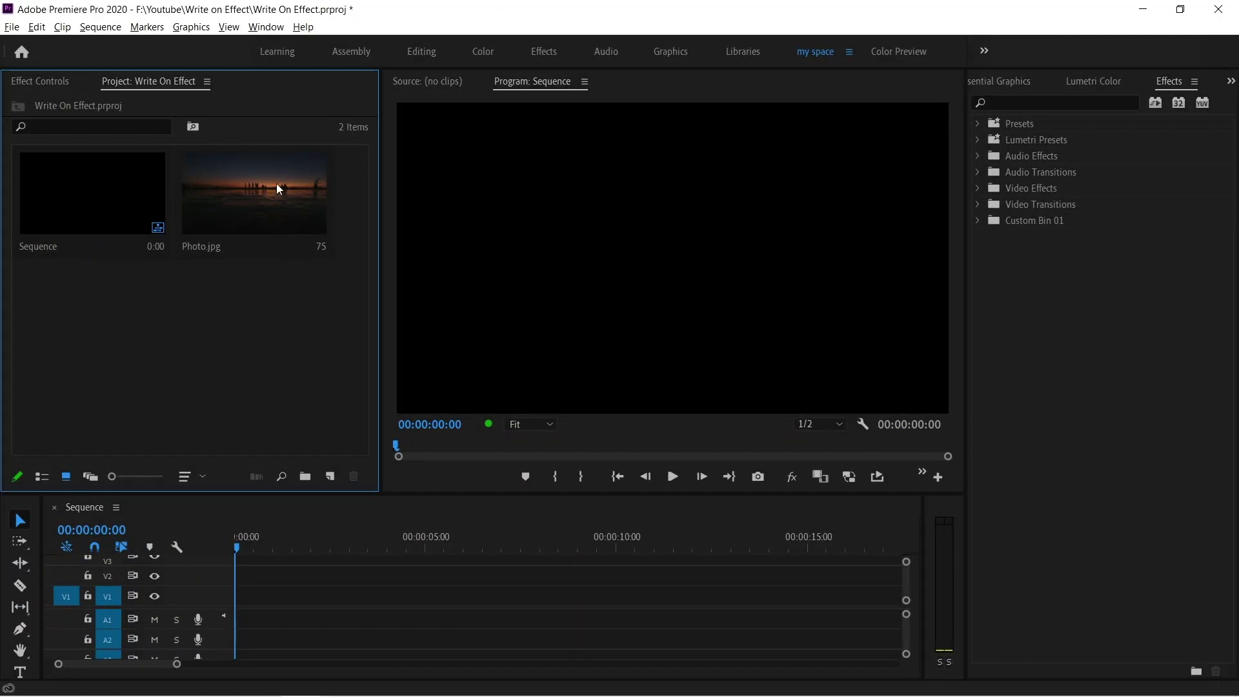
Step: Place Photo.jpg at the start of track V1 and add the title text "Travel" over it
left_click_drag(276, 183, 236, 595)
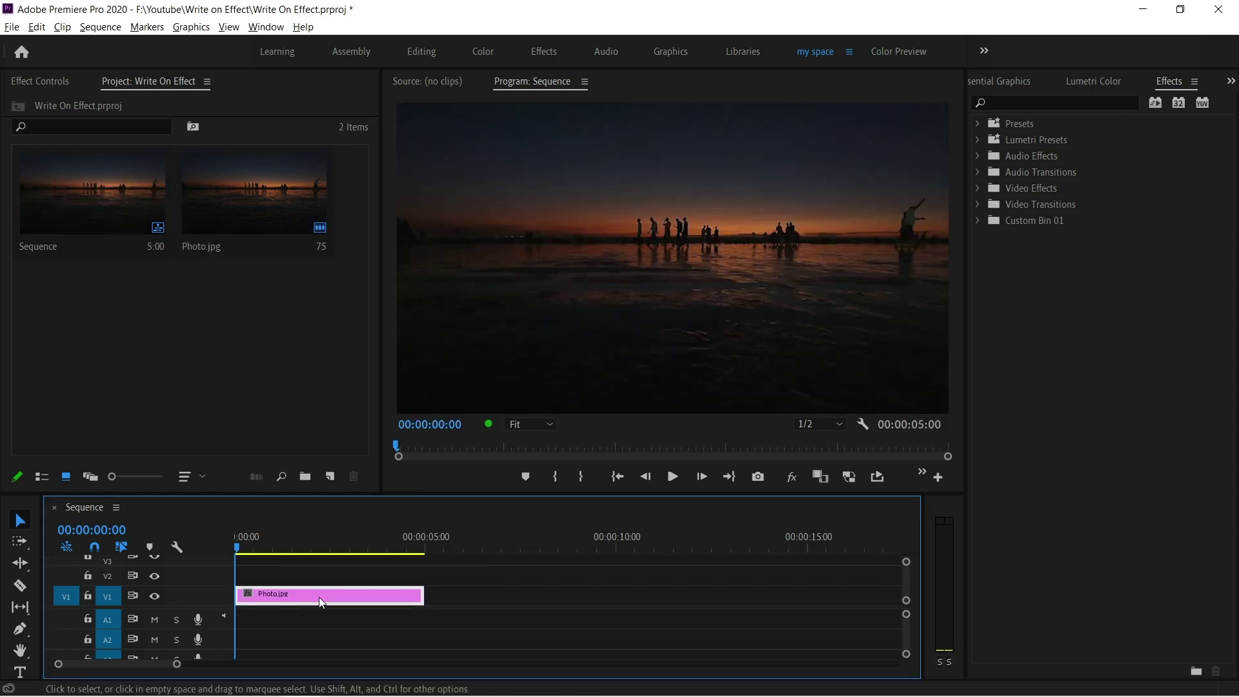
left_click(19, 672)
left_click(620, 234)
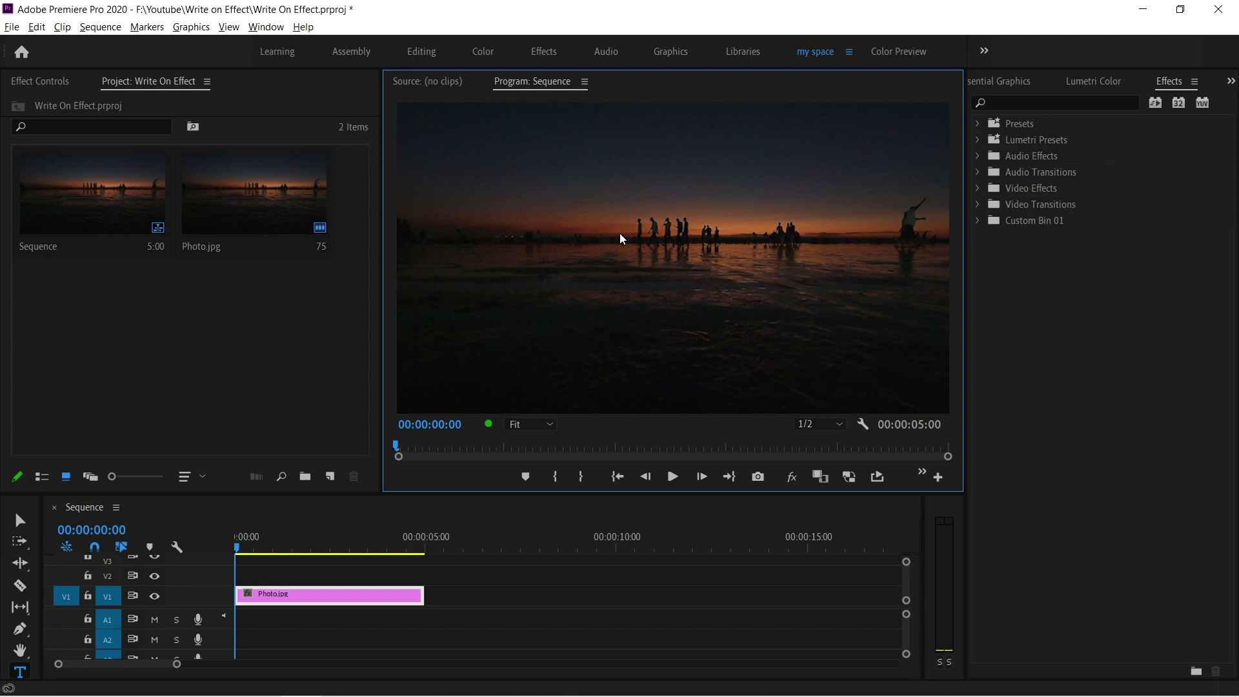
type("Tra")
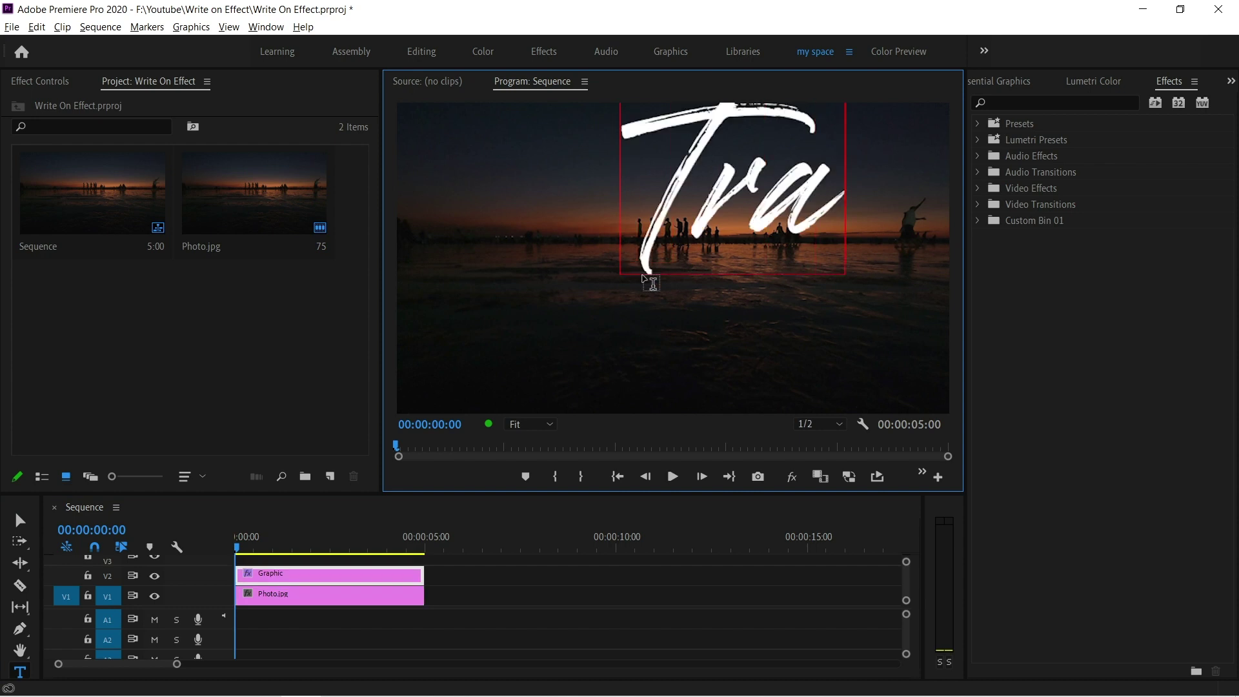
type("vel")
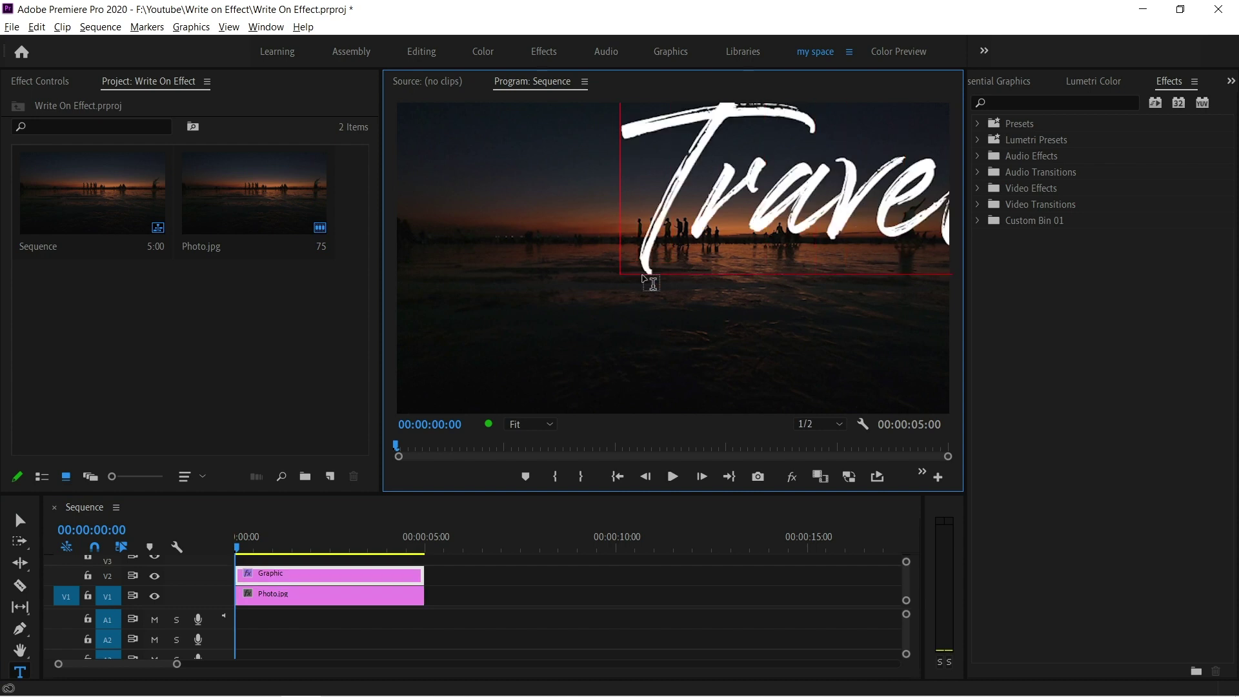
Step: Centre the whole Travel text vertically and horizontally in the frame and set its paragraph alignment to centred
key("ctrl+a")
left_click(1008, 78)
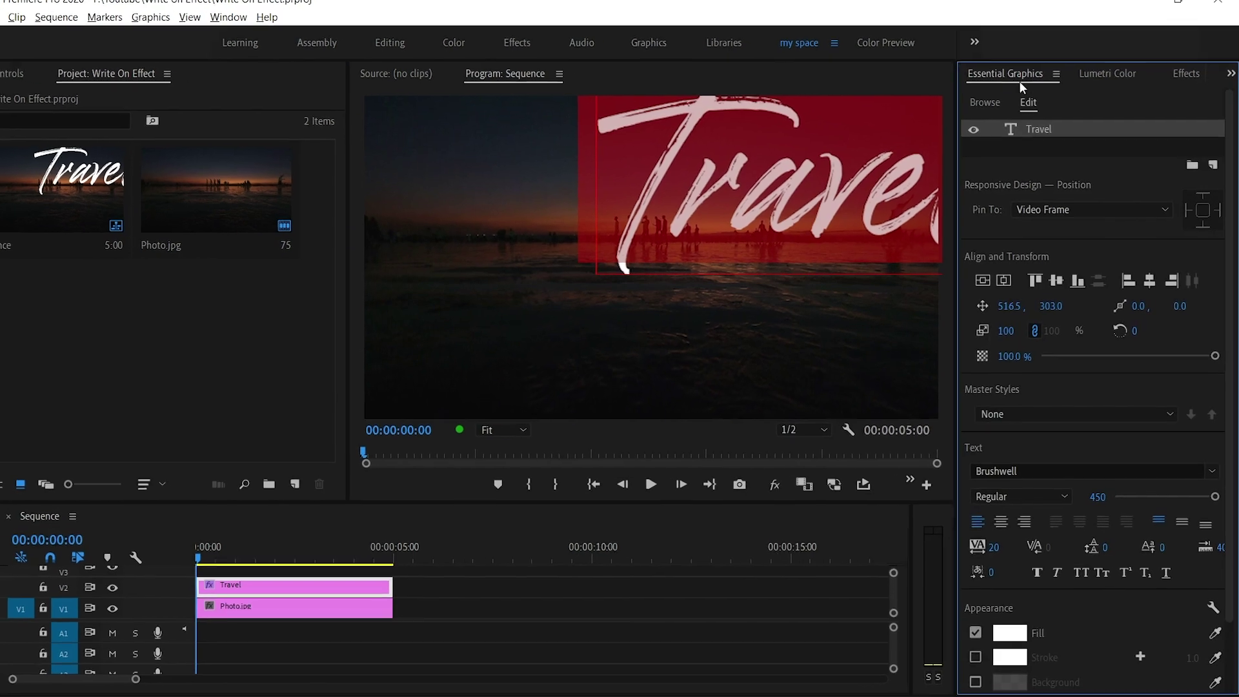
left_click(1004, 281)
left_click(982, 280)
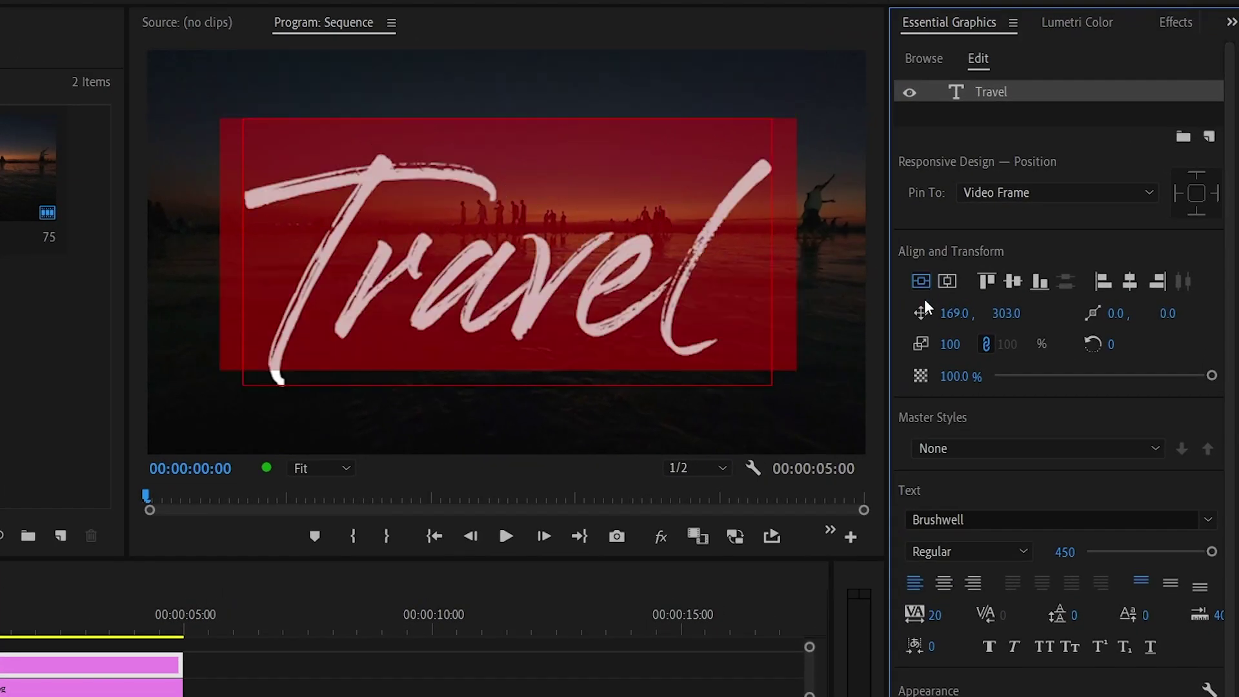
left_click(944, 584)
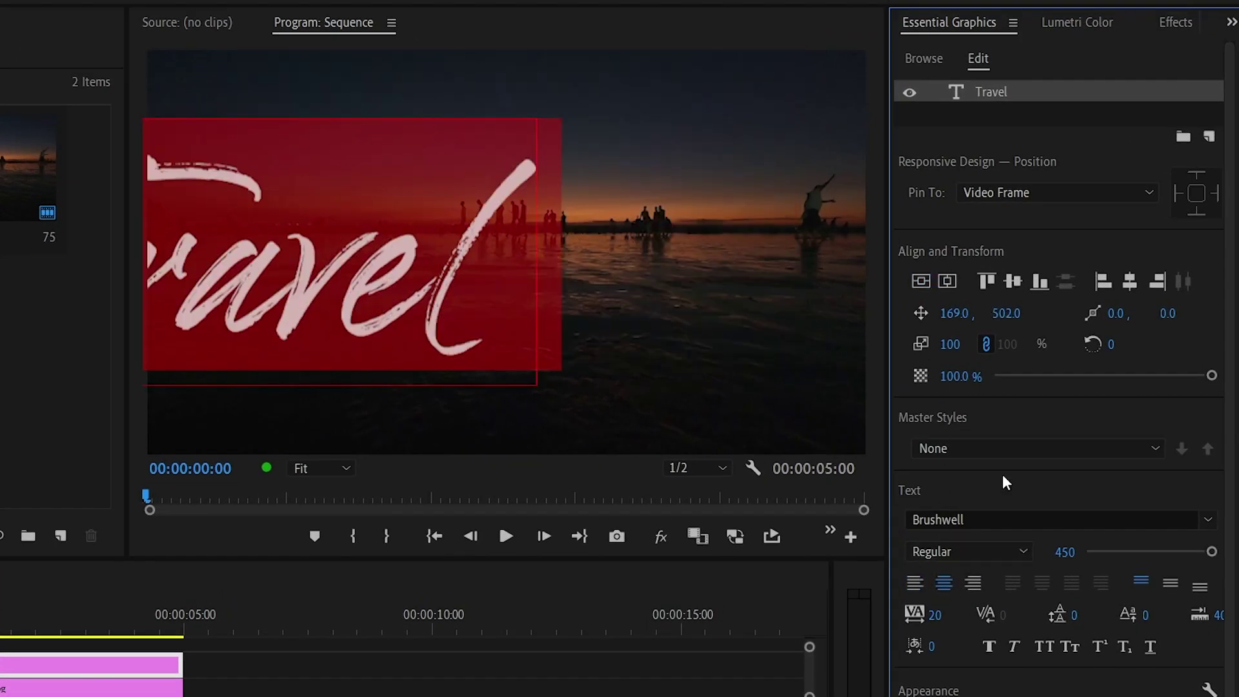
left_click(948, 281)
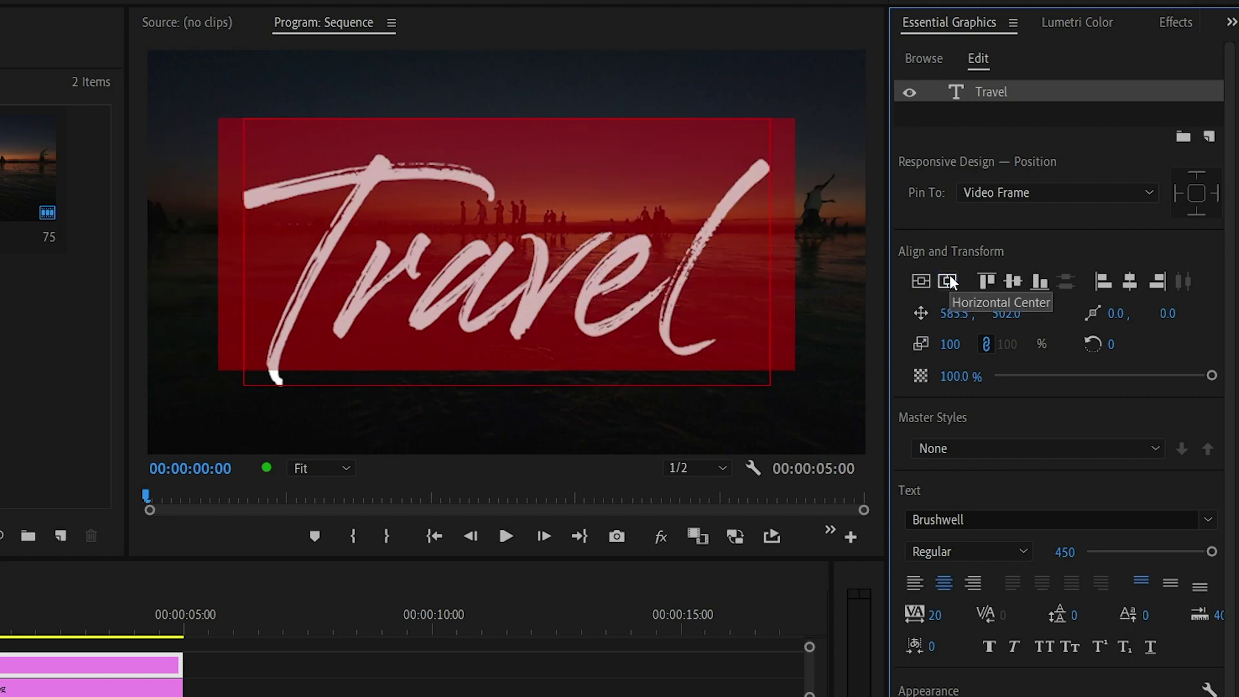
Step: Set the Travel text's font size to 380 and centre it again vertically and horizontally in the frame
left_click_drag(1065, 552, 1059, 550)
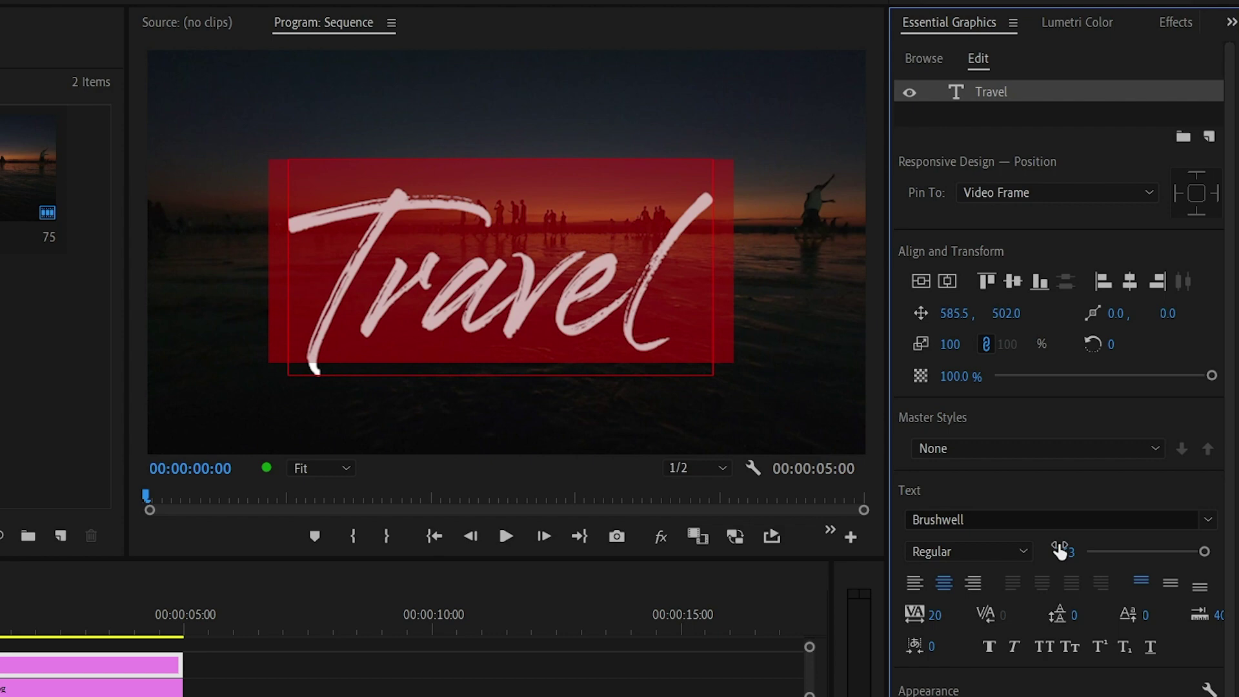
left_click(1060, 550)
type("380")
key("Return")
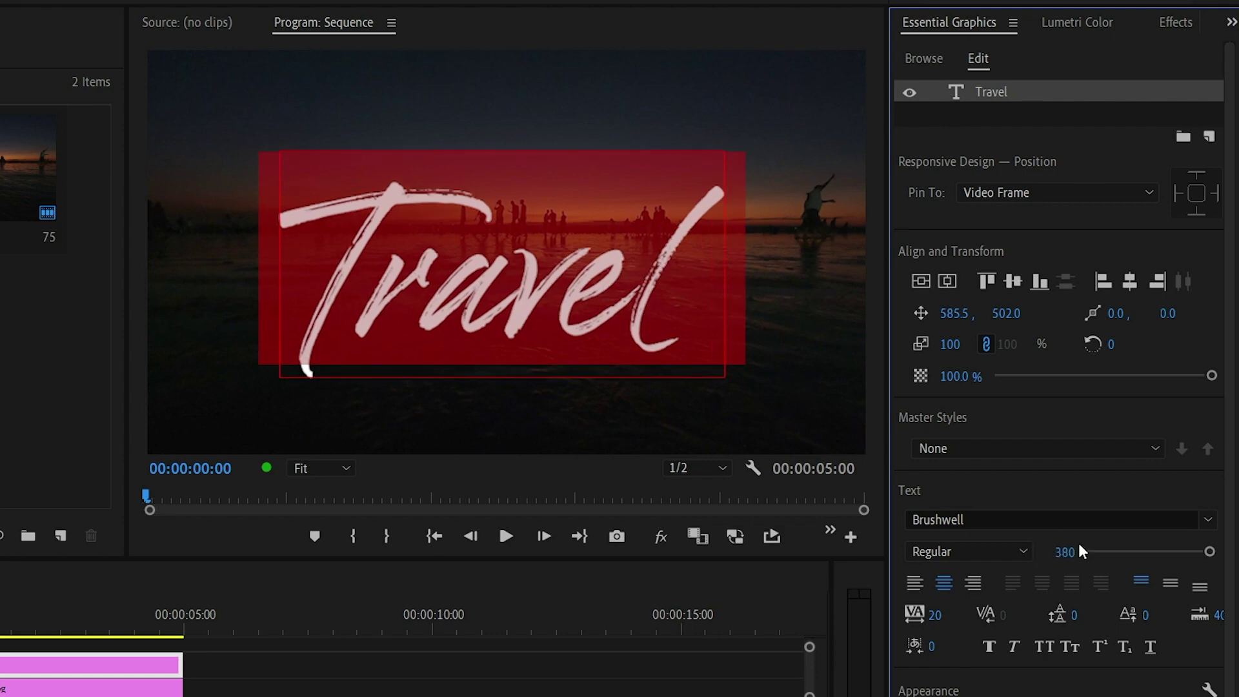
left_click(928, 275)
left_click(954, 282)
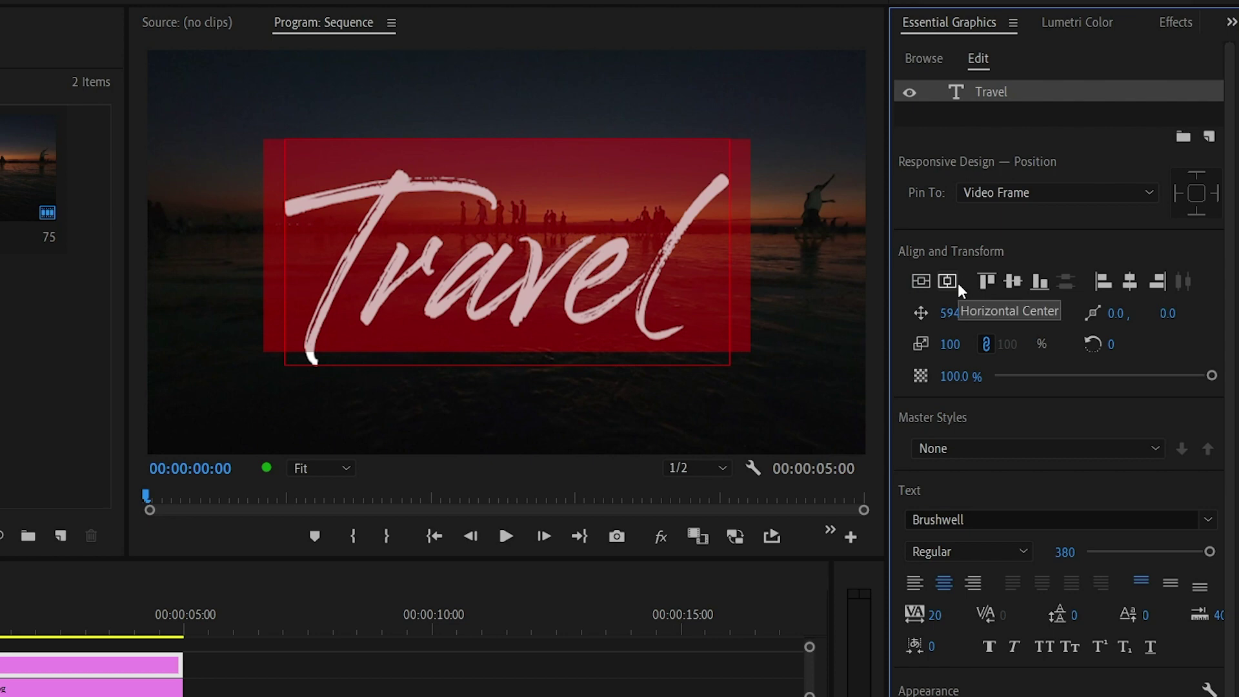
left_click(950, 122)
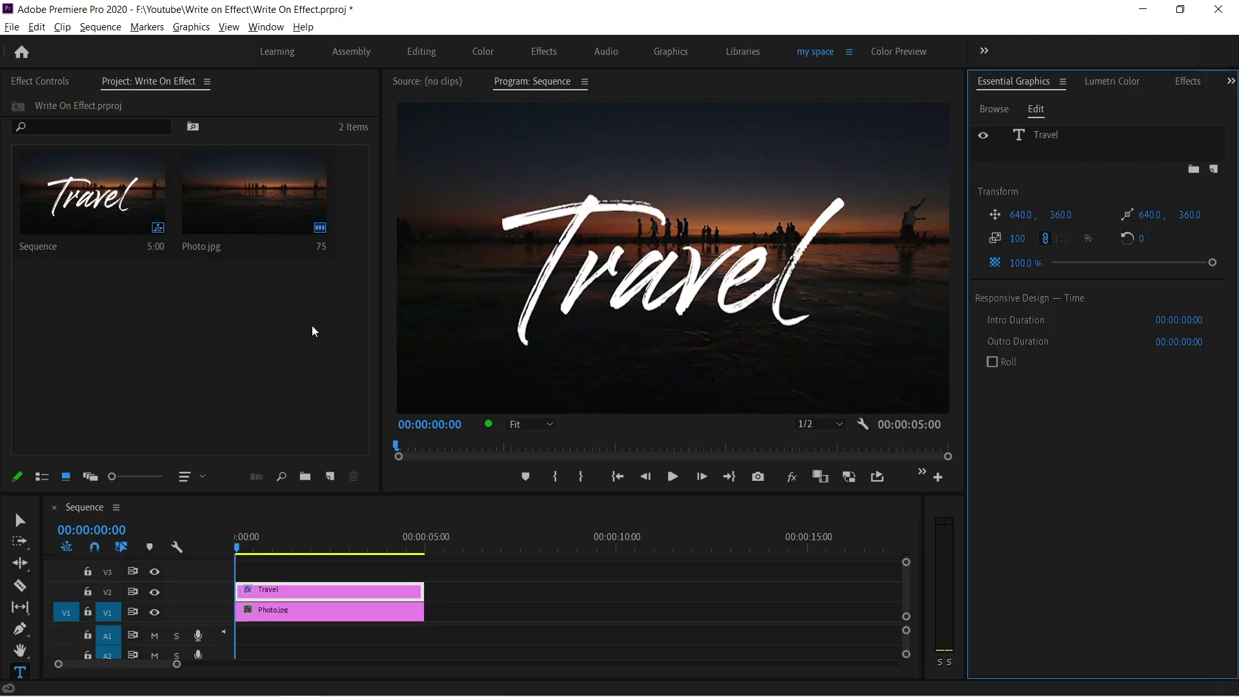
Step: Create a 1280 x 720, 30 fps transparent video and place it at the start of track V3 above the title
left_click(330, 476)
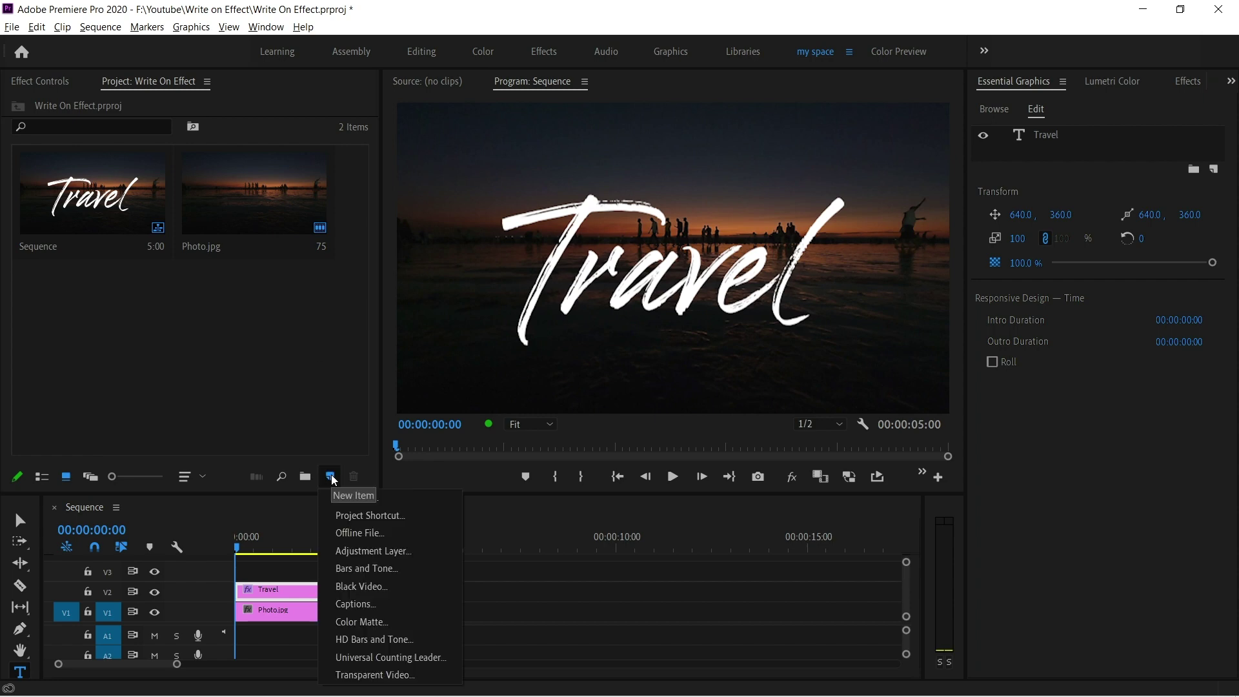
left_click(378, 674)
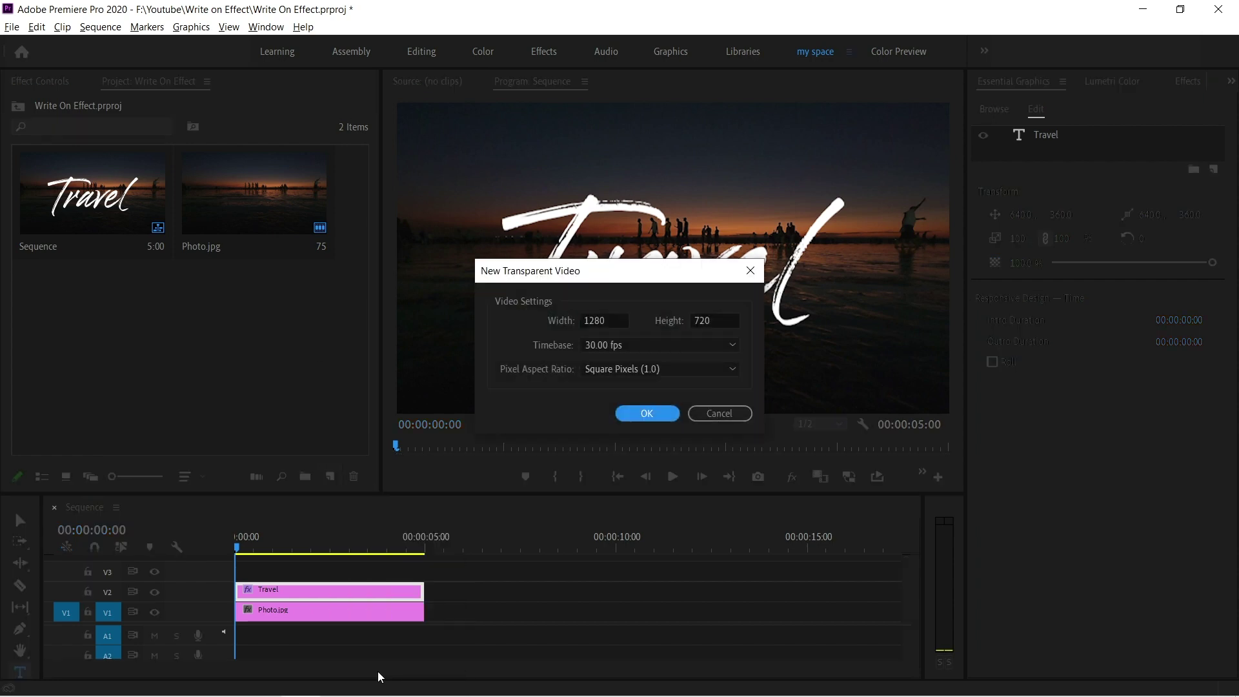
left_click(635, 411)
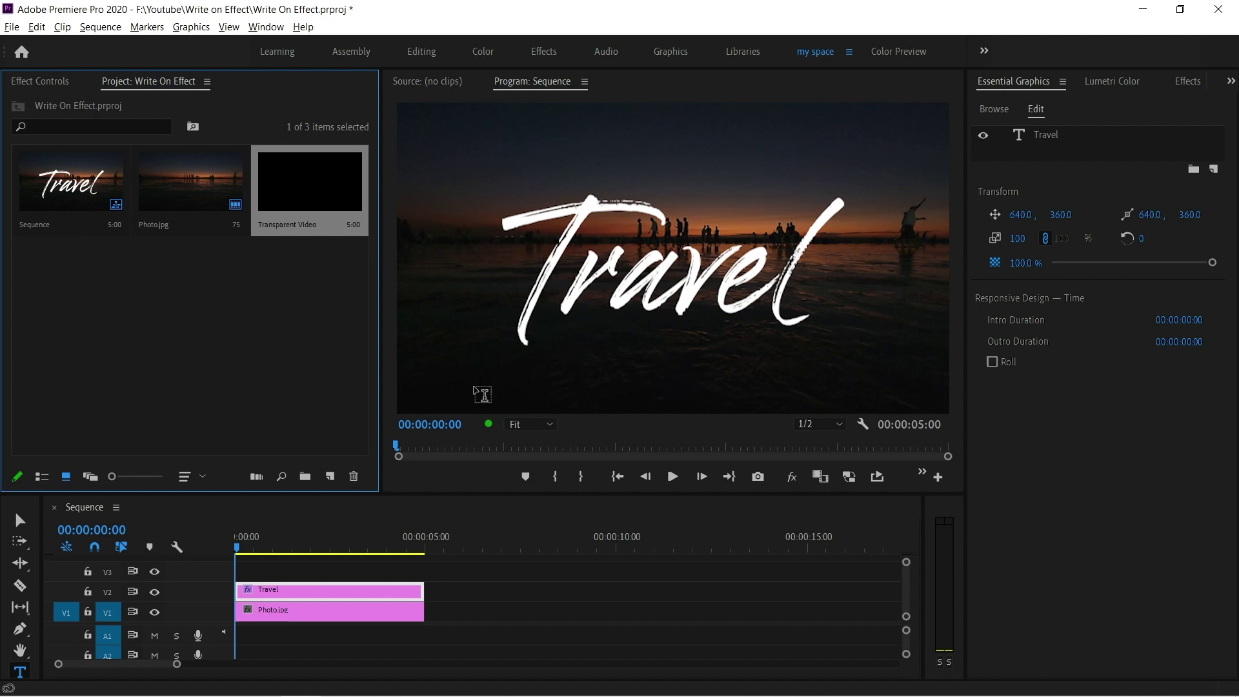
left_click_drag(306, 218, 264, 571)
left_click(285, 568)
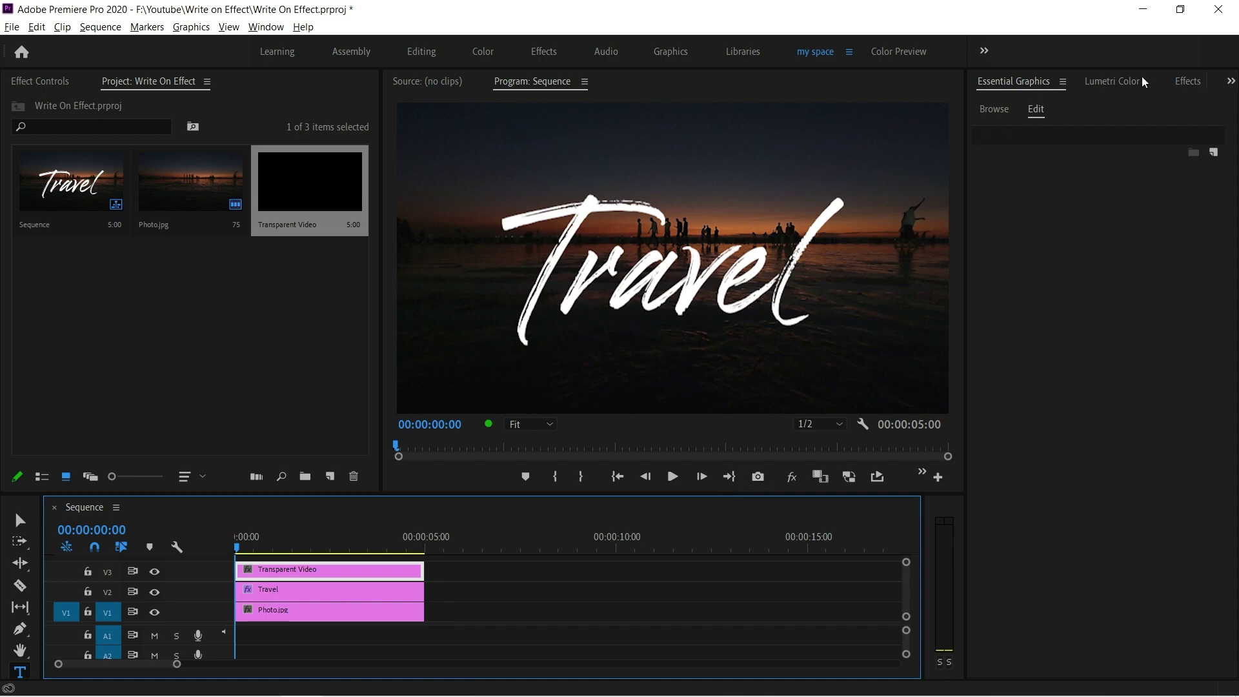
Step: Find the Write-on effect and apply it to the Transparent Video clip
left_click(1190, 79)
left_click(1082, 102)
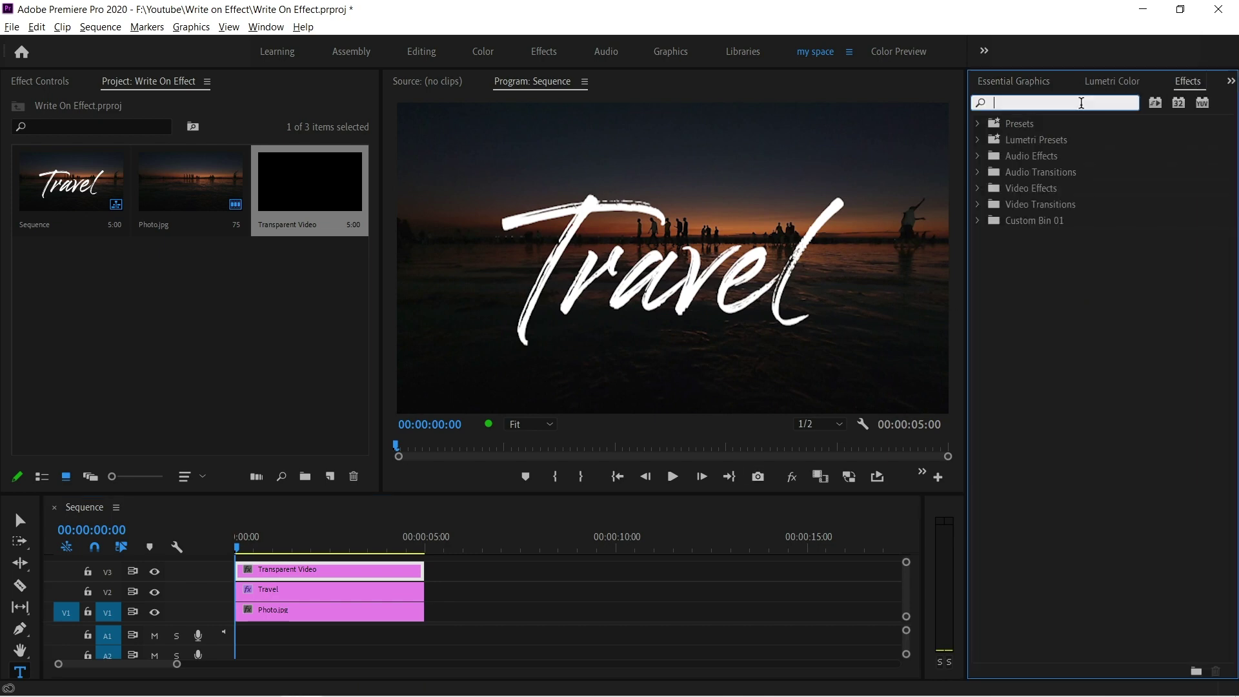
type("write")
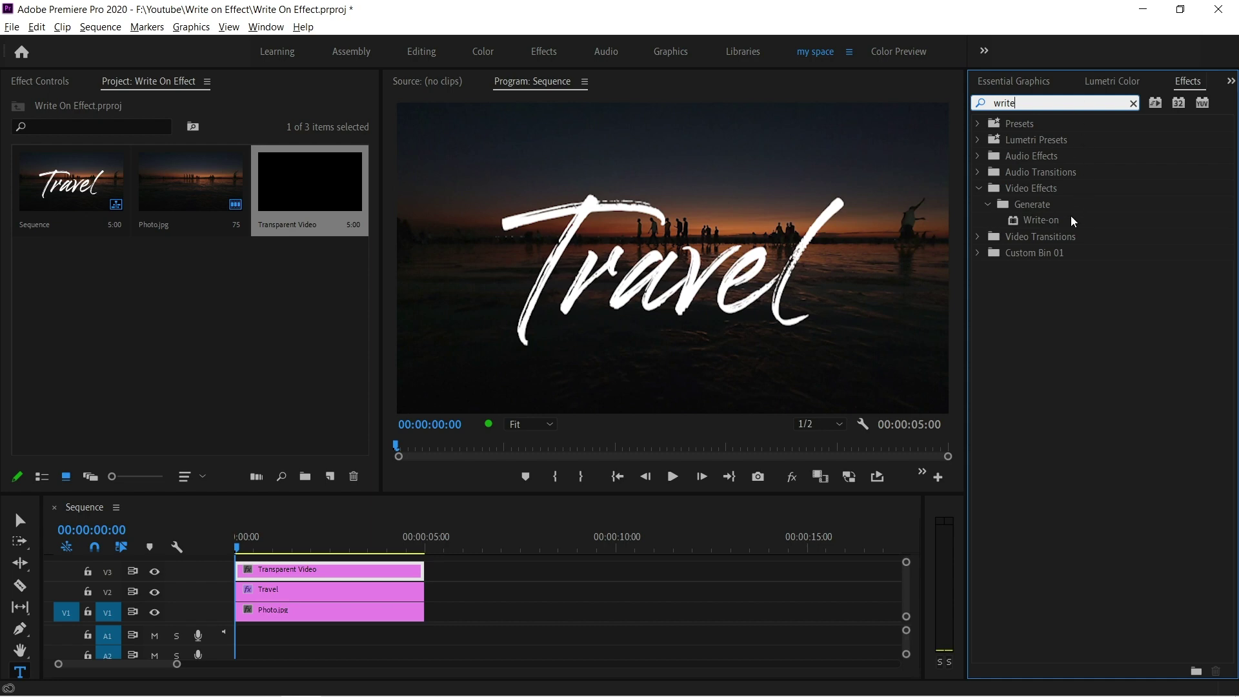
left_click_drag(1046, 220, 331, 573)
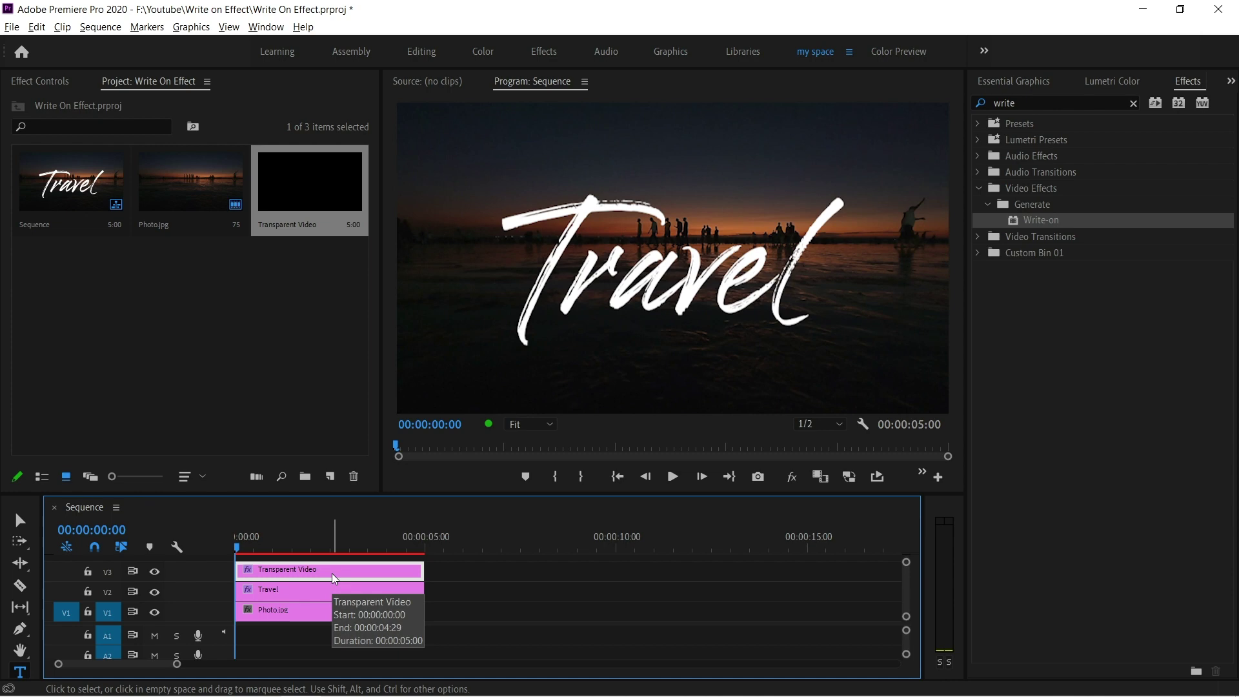
Step: Enable Brush Position keyframing for Write-on at 00:00:00:00 and place the brush just above the T, at about 466, 189
left_click(24, 80)
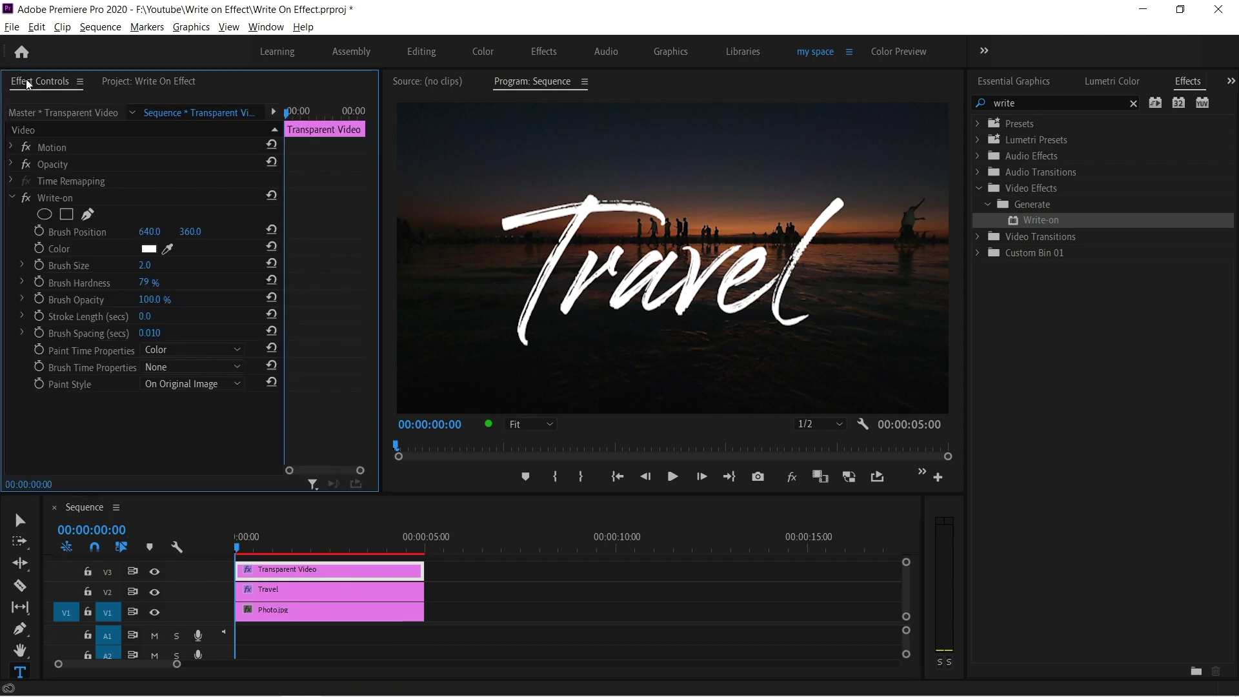
left_click(621, 481)
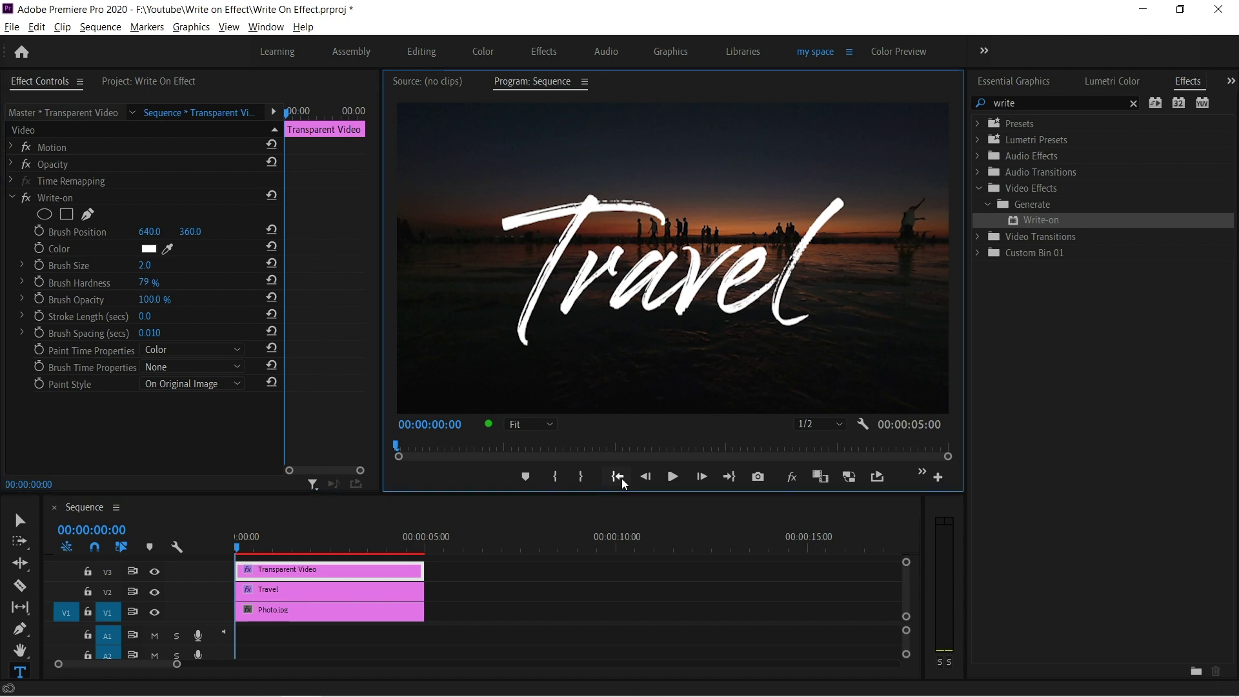
left_click(40, 233)
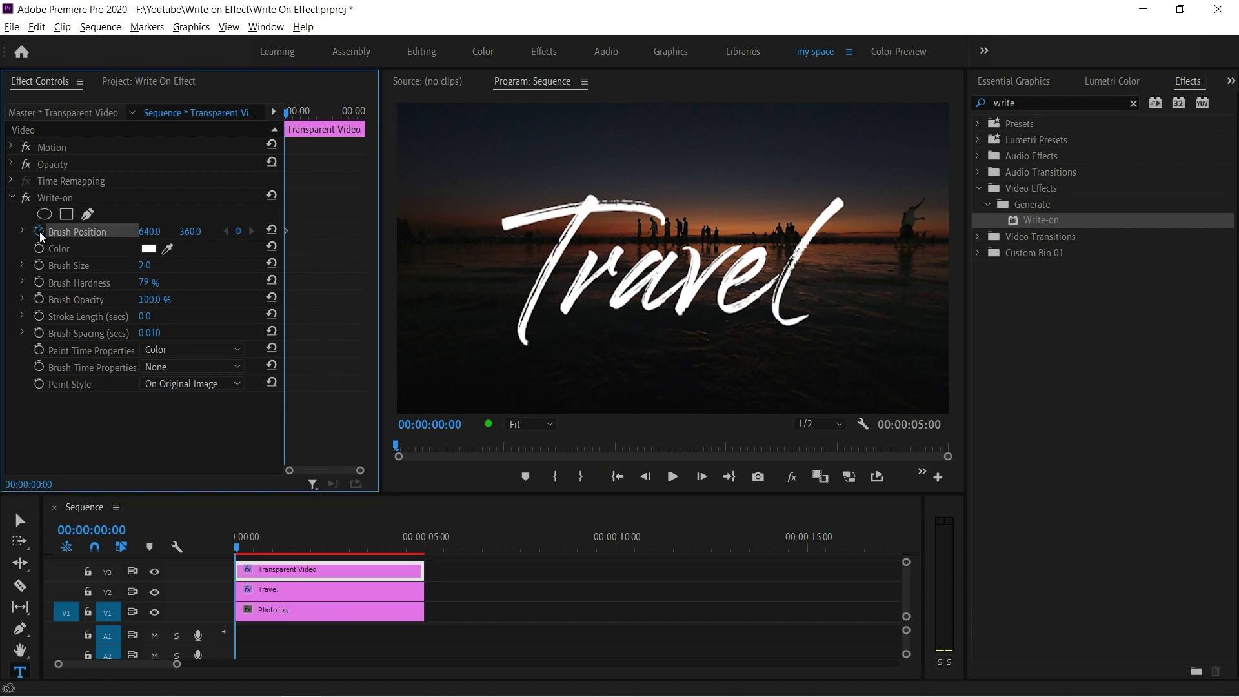
left_click(68, 202)
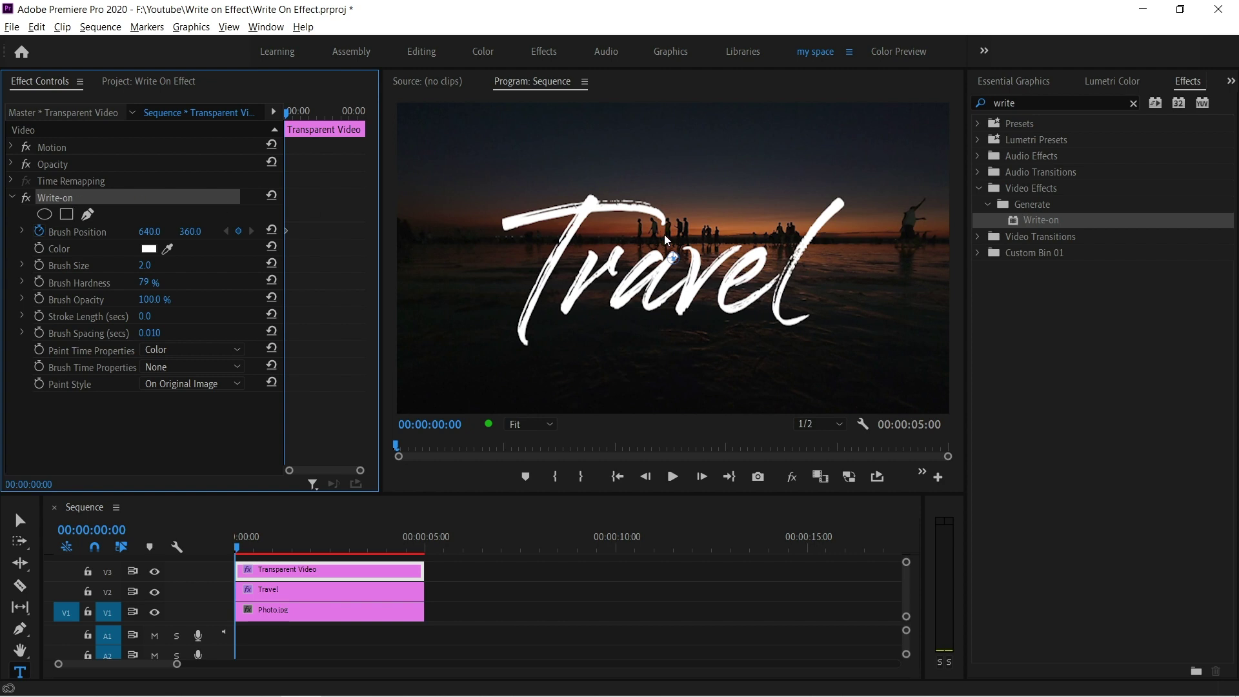
left_click_drag(673, 258, 605, 189)
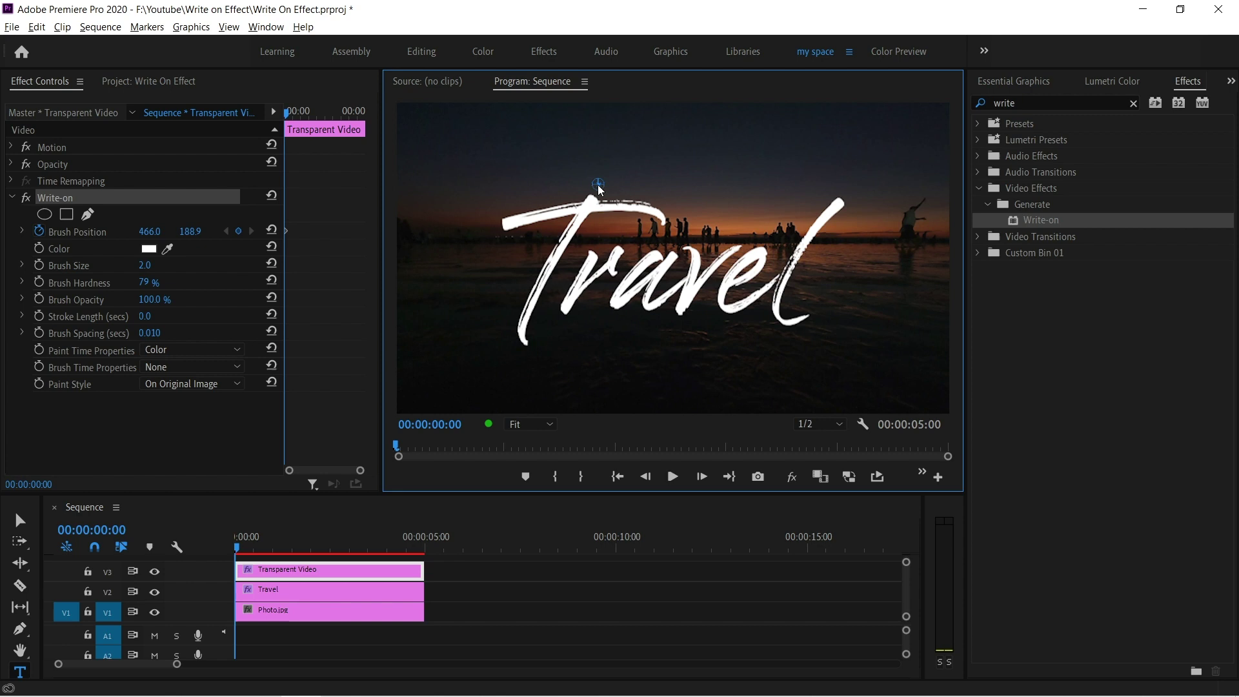
Step: Keyframe the brush down the upper part of the T's stem at frames 2, 4 and 6, reaching about 391, 312
key("Right")
key("Right")
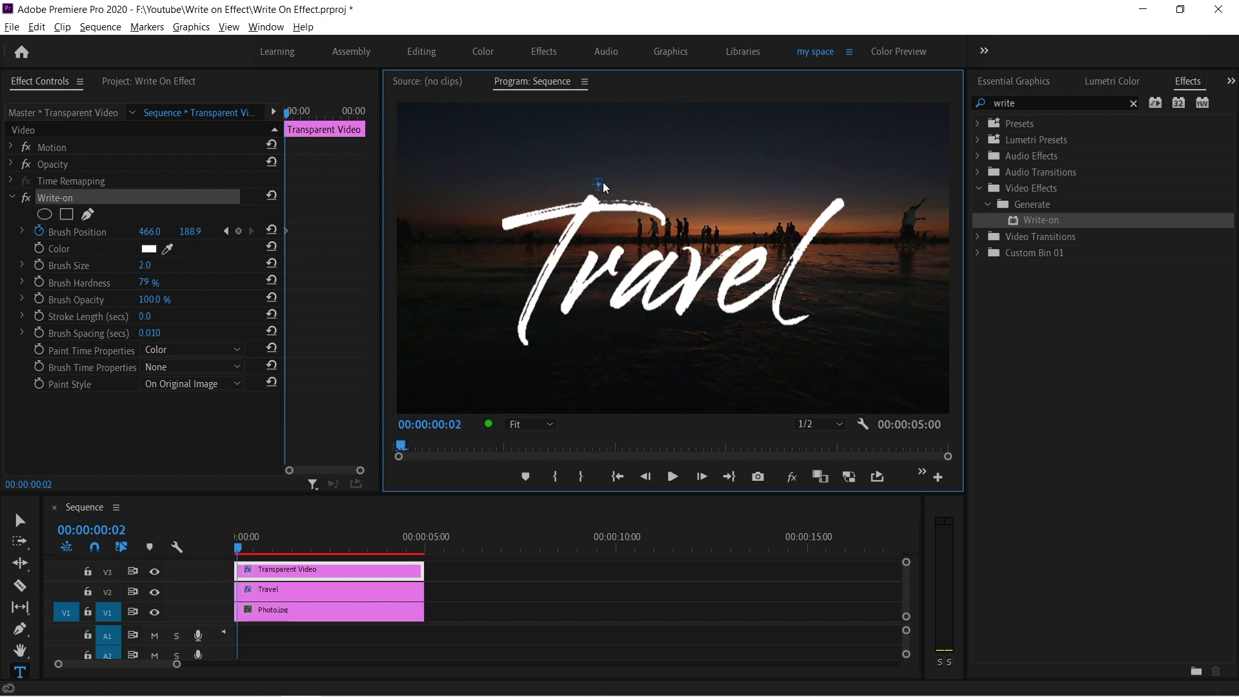
left_click_drag(605, 187, 593, 204)
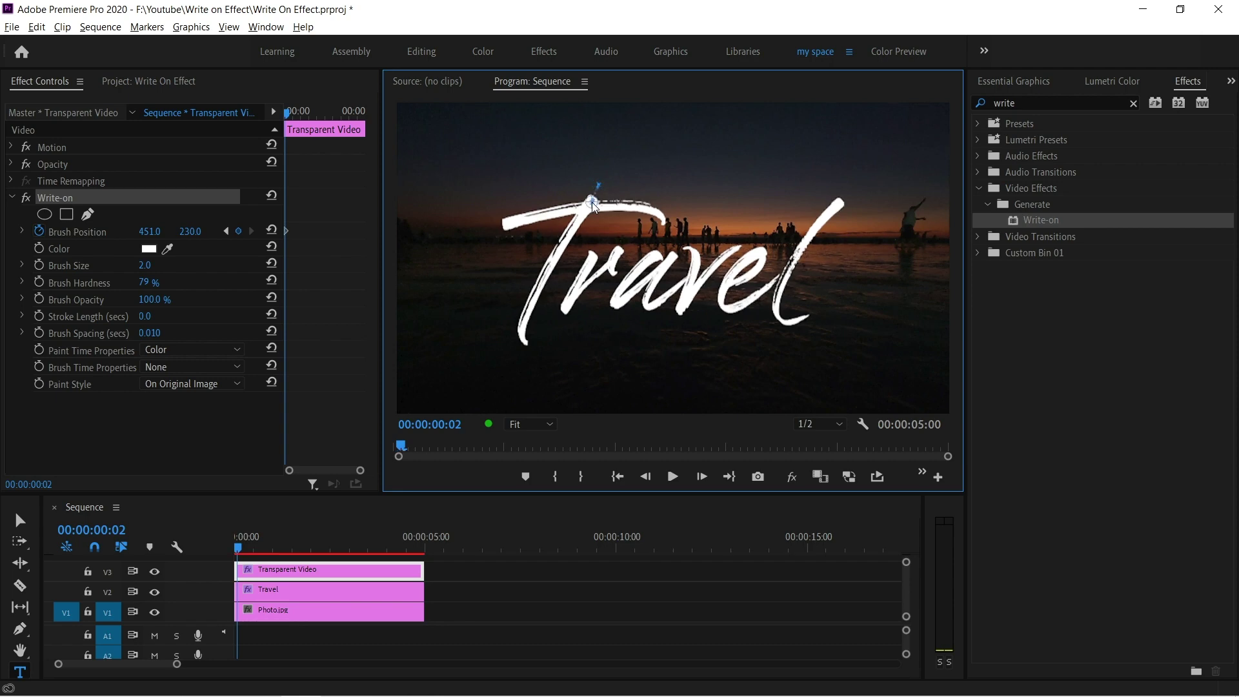
key("Right")
key("Right")
left_click_drag(593, 211, 581, 222)
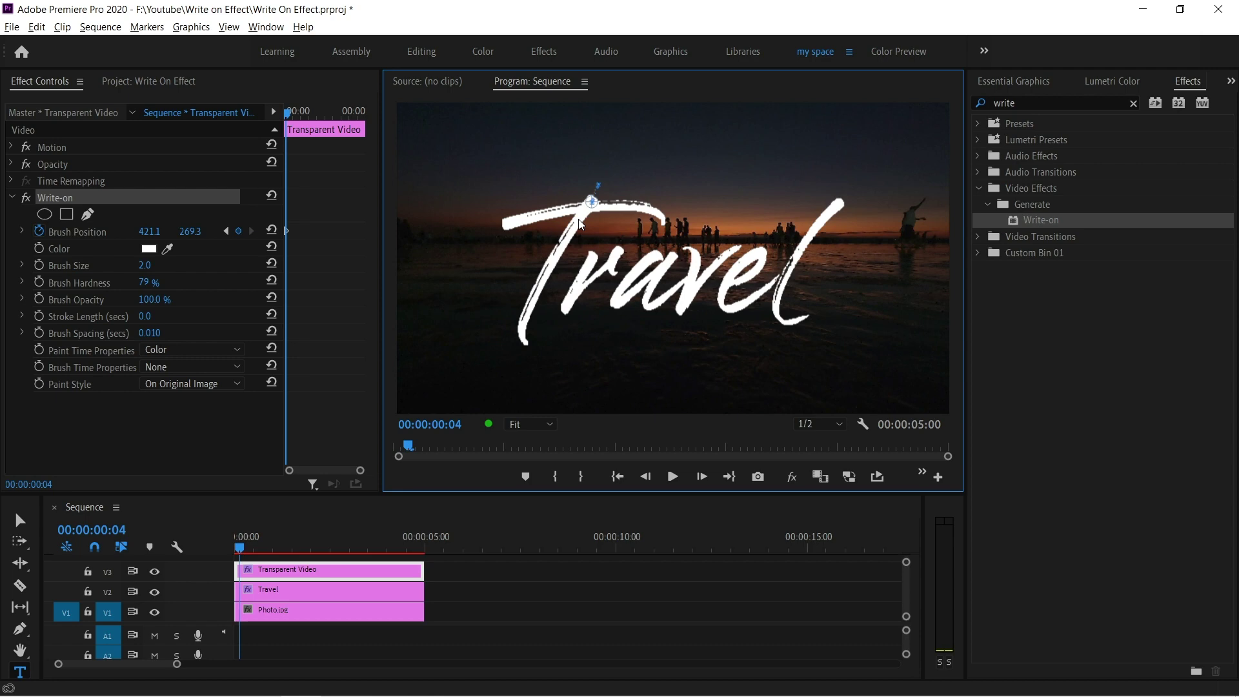
key("Right")
key("Right")
left_click_drag(581, 229, 569, 242)
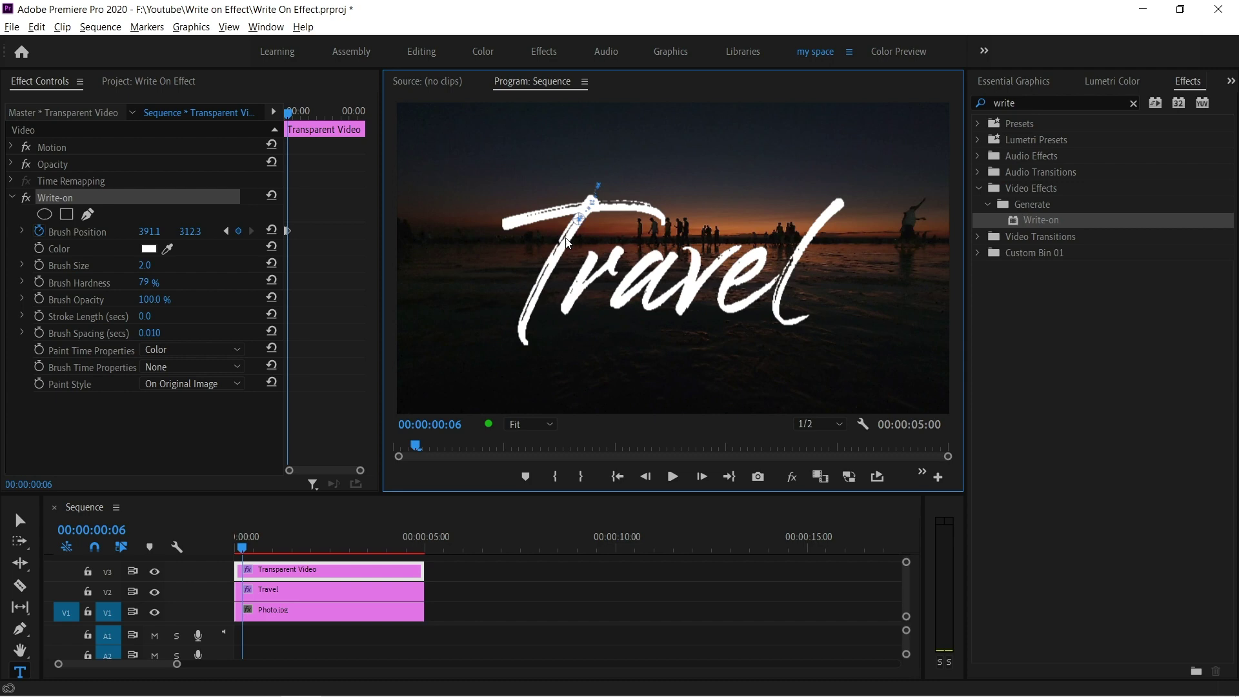
Step: Continue the brush path down the T's stem with keyframes at frames 8 and 10, reaching about 341, 400
key("Right")
key("Right")
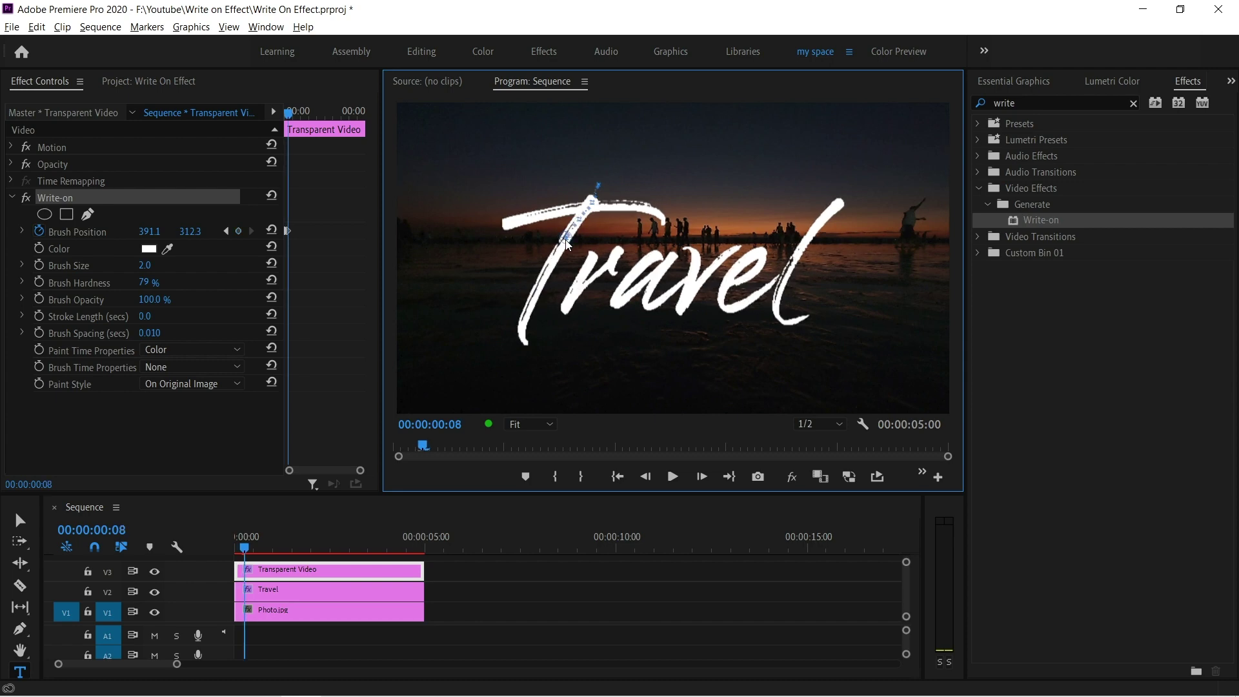
left_click_drag(567, 241, 558, 260)
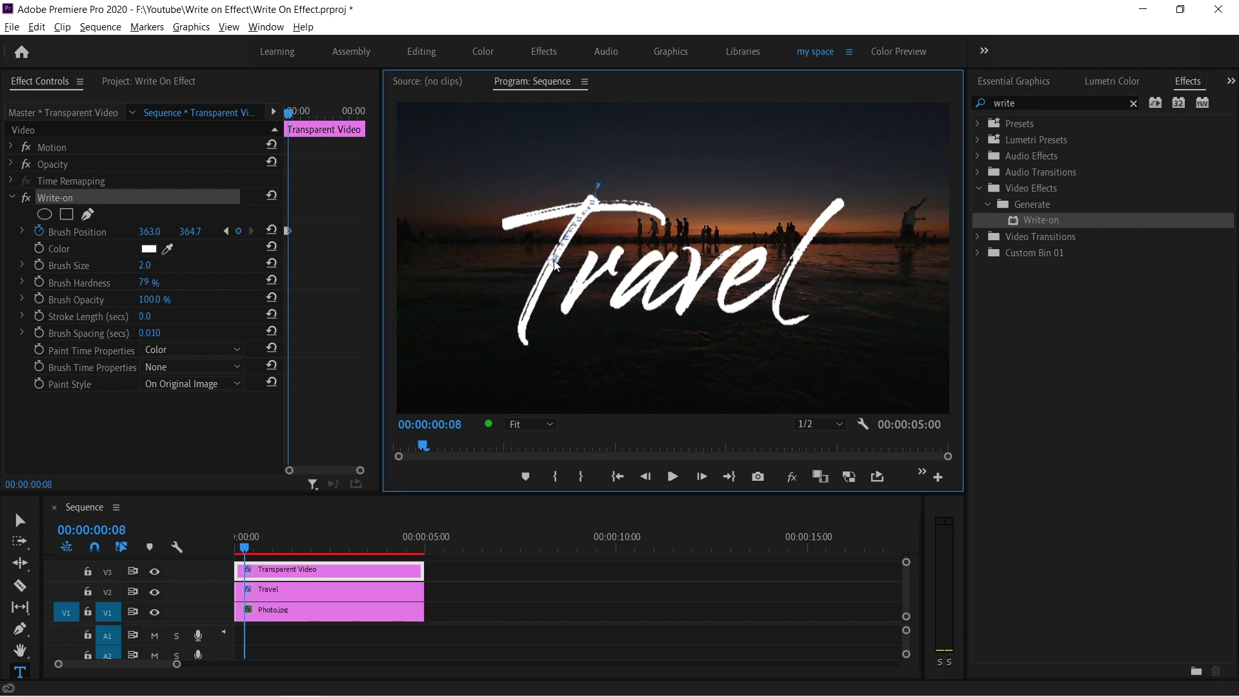
key("Right")
key("Right")
left_click_drag(550, 279, 546, 281)
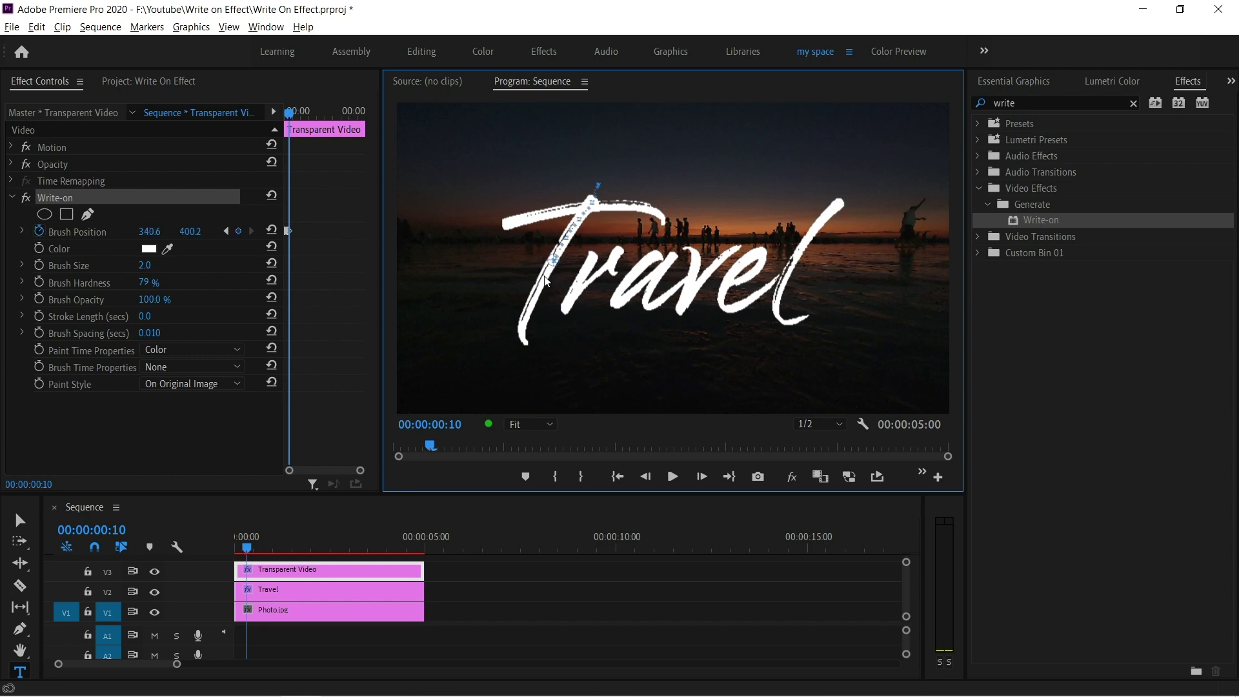
Step: Keyframe the brush every two frames along the rest of the T, around to its crossbar and onto the r, up to 00:00:01:12
key("Right")
key("Right")
mouse_move(545, 281)
left_mouse_down()
mouse_move(534, 353)
mouse_move(485, 225)
mouse_move(583, 213)
mouse_move(654, 245)
mouse_move(570, 252)
mouse_move(561, 284)
left_mouse_up()
key("Right")
key("Right")
key("Right")
key("Right")
key("Right")
key("Right")
key("Right")
key("Right")
key("Right")
key("Right")
key("Right")
key("Right")
key("Right")
key("Right")
key("Right")
key("Right")
key("Right")
key("Right")
key("Right")
key("Right")
Step: Keyframe the brush path along the r and into the a, advancing frame by frame up to 00:00:02:08
key("Right")
key("Right")
key("Right")
key("Right")
key("Right")
key("Right")
key("Right")
key("Right")
key("Right")
key("Right")
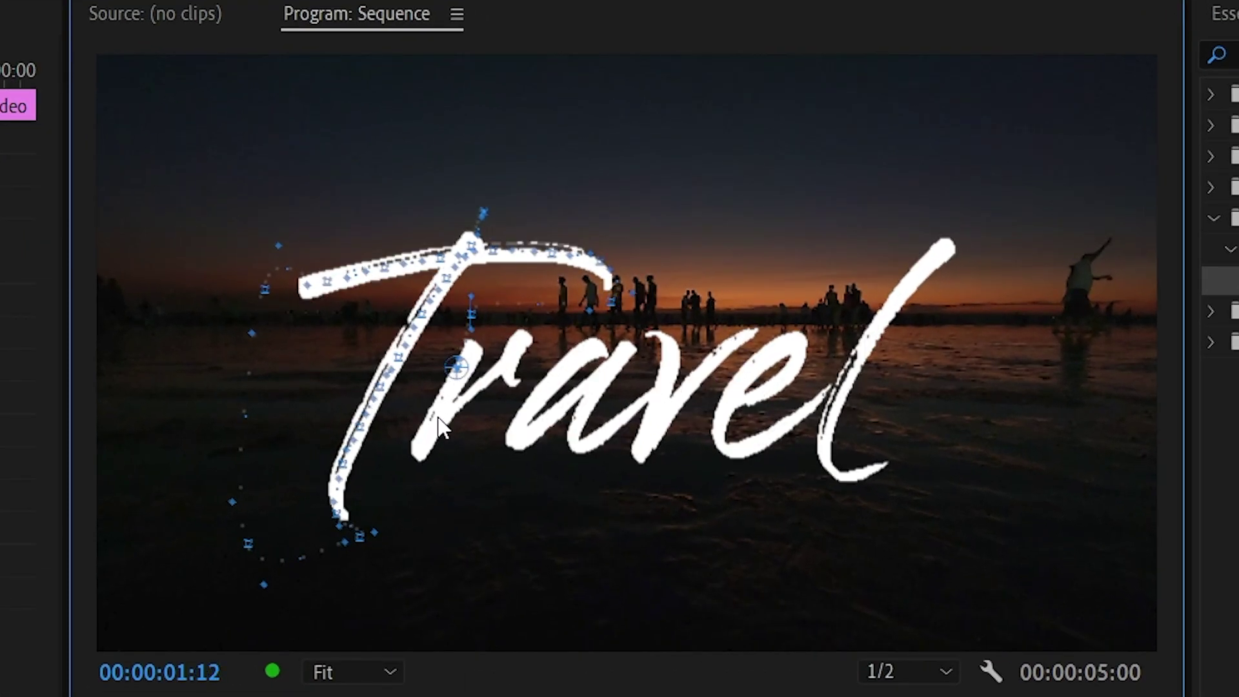
key("Right")
key("Right")
key("Right")
key("Right")
mouse_move(439, 418)
left_mouse_down()
mouse_move(412, 450)
mouse_move(528, 338)
mouse_move(549, 388)
mouse_move(515, 439)
left_mouse_up()
key("Right")
key("Right")
key("Right")
key("Right")
key("Right")
key("Right")
key("Right")
key("Right")
key("Right")
key("Right")
key("Right")
key("Right")
key("Right")
key("Right")
left_click_drag(515, 439, 553, 416)
key("Right")
key("Right")
left_click_drag(553, 416, 633, 344)
Step: Trace the end of the letter a and the whole v with further Brush Position keyframes
key("Right")
key("Right")
key("Right")
key("Right")
key("Right")
key("Right")
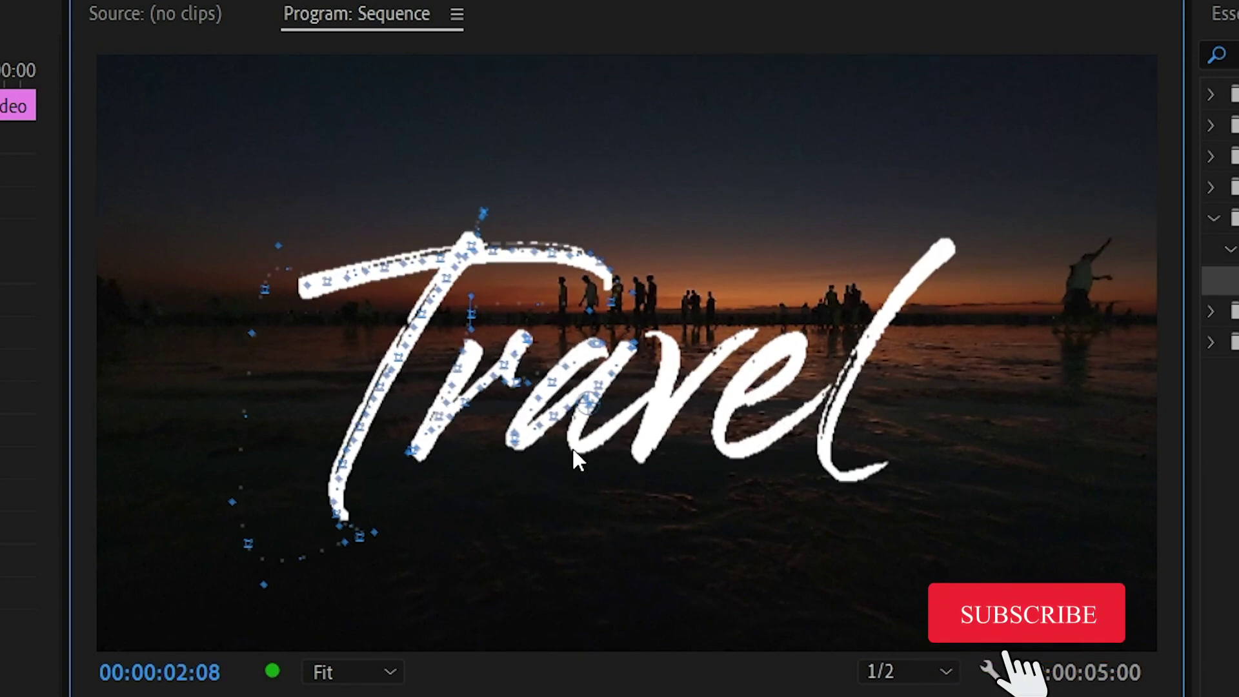
key("Right")
key("Right")
key("Right")
key("Right")
key("Right")
key("Right")
mouse_move(572, 447)
left_mouse_down()
mouse_move(627, 416)
mouse_move(658, 337)
mouse_move(665, 403)
mouse_move(642, 453)
mouse_move(685, 395)
left_mouse_up()
Step: Trace the letter e with further Brush Position keyframes
key("Right")
key("Right")
key("Right")
key("Right")
Step: Trace the letter l with Brush Position keyframes, ending just past its tail at about 990, 445 at 00:00:04:08
key("Right")
key("Right")
key("Right")
key("Right")
left_click_drag(685, 395, 756, 332)
key("Right")
key("Right")
key("Right")
key("Right")
key("Right")
key("Right")
left_click_drag(844, 319, 831, 359)
key("Right")
key("Right")
key("Right")
key("Right")
mouse_move(771, 414)
left_mouse_down()
mouse_move(744, 401)
mouse_move(800, 337)
mouse_move(755, 364)
left_mouse_up()
key("Right")
key("Right")
key("Right")
key("Right")
key("Right")
key("Right")
key("Right")
key("Right")
key("Right")
key("Right")
key("Right")
key("Right")
key("Right")
key("Right")
mouse_move(729, 410)
left_mouse_down()
mouse_move(723, 450)
mouse_move(817, 405)
mouse_move(887, 290)
left_mouse_up()
key("Right")
key("Right")
key("Right")
key("Right")
key("Right")
key("Right")
key("Right")
key("Right")
key("Right")
key("Right")
key("Right")
mouse_move(960, 229)
left_mouse_down()
mouse_move(884, 317)
mouse_move(823, 445)
mouse_move(898, 440)
left_mouse_up()
key("Right")
key("Right")
key("Right")
key("Right")
key("Right")
key("Right")
key("Right")
key("Right")
key("Right")
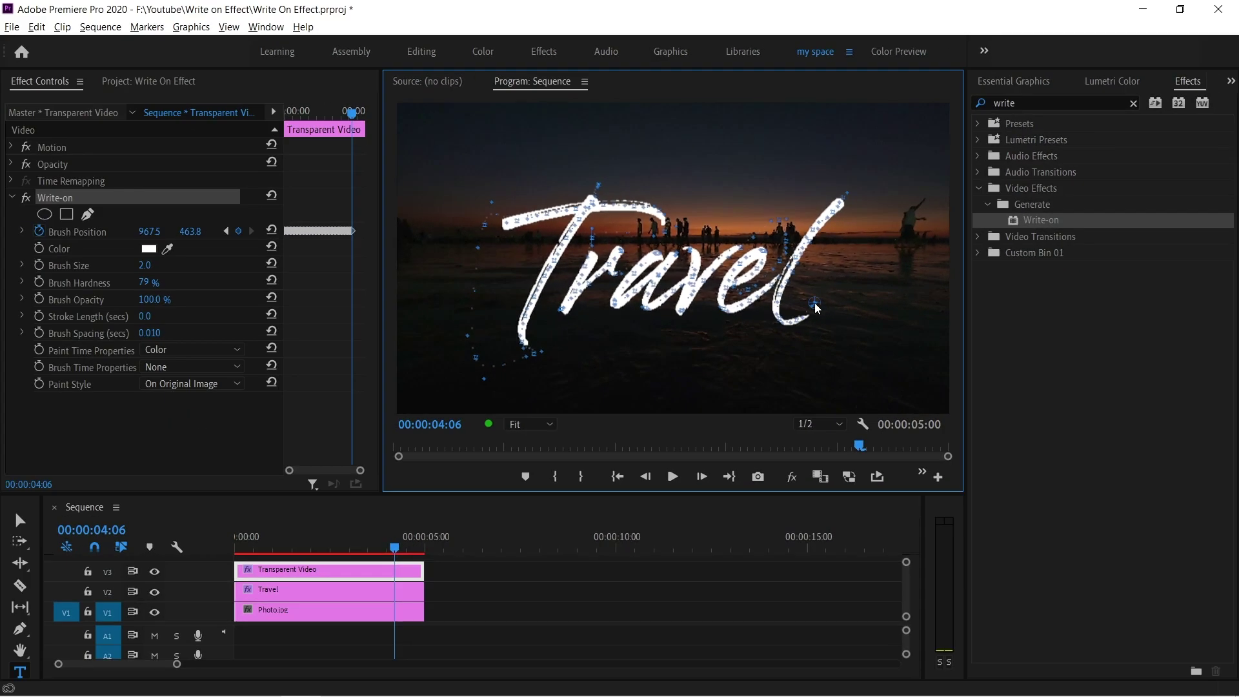
key("Right")
key("Right")
left_click_drag(816, 308, 827, 301)
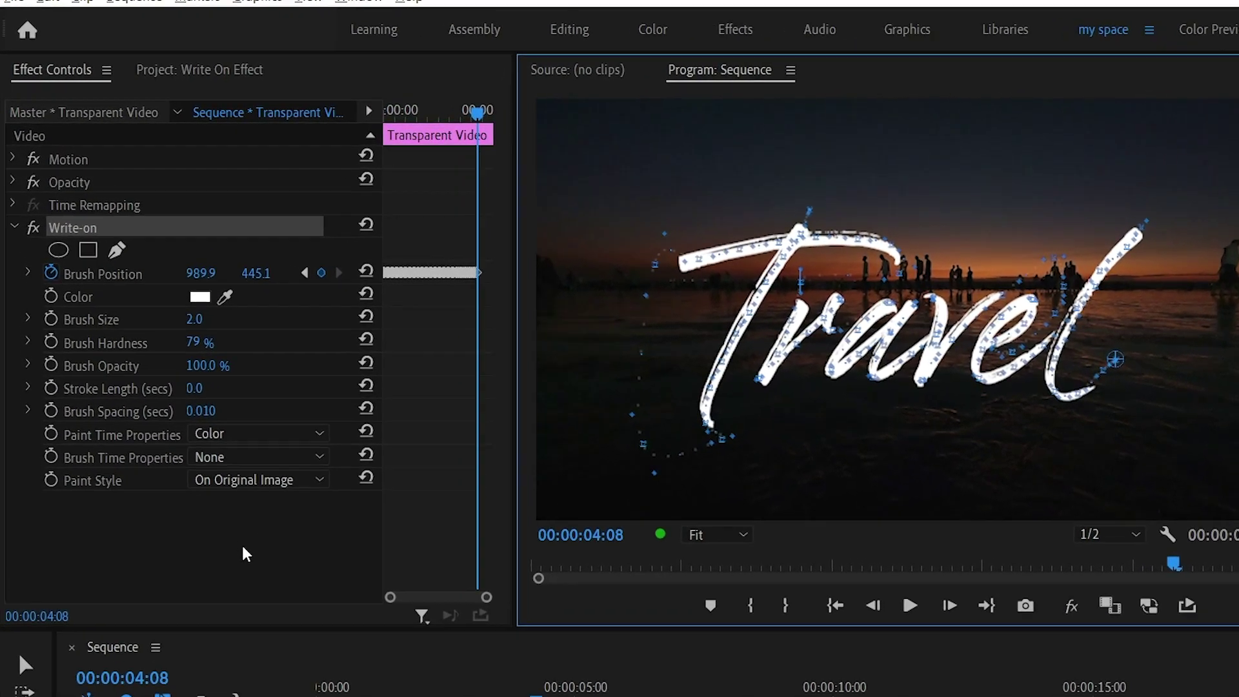
left_click(157, 417)
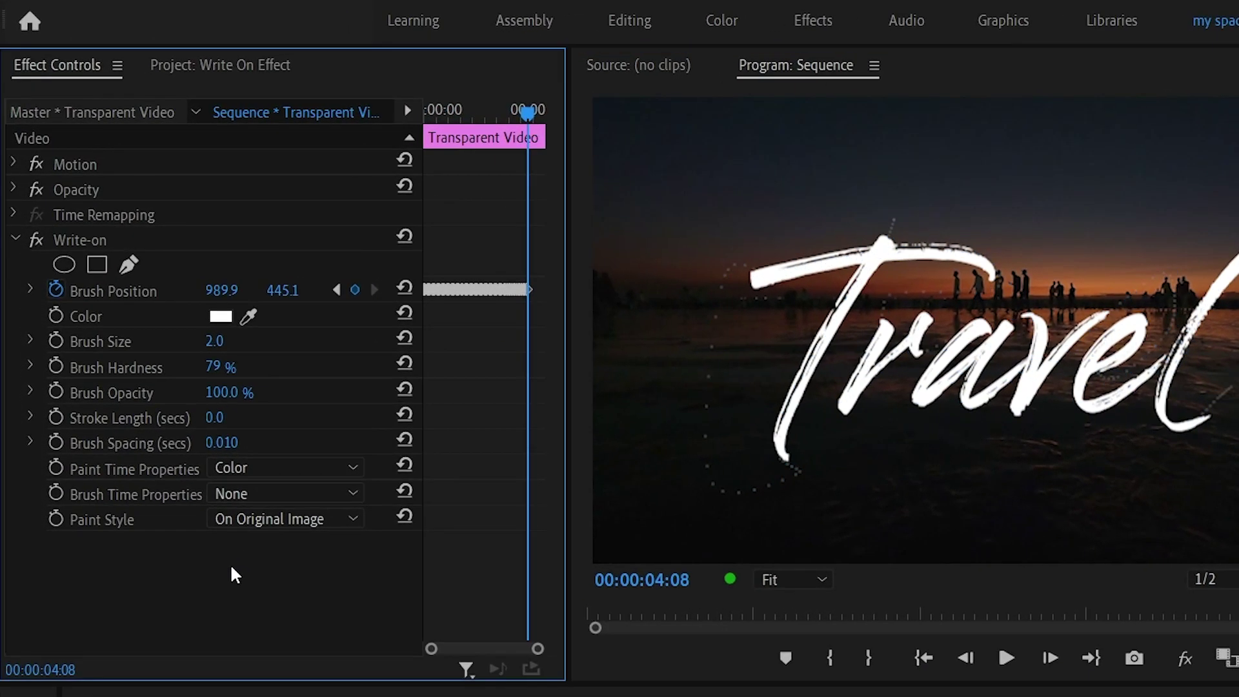
Step: Set the Write-on effect's Brush Spacing to 0.001 seconds and its Brush Size to 20
left_click(224, 442)
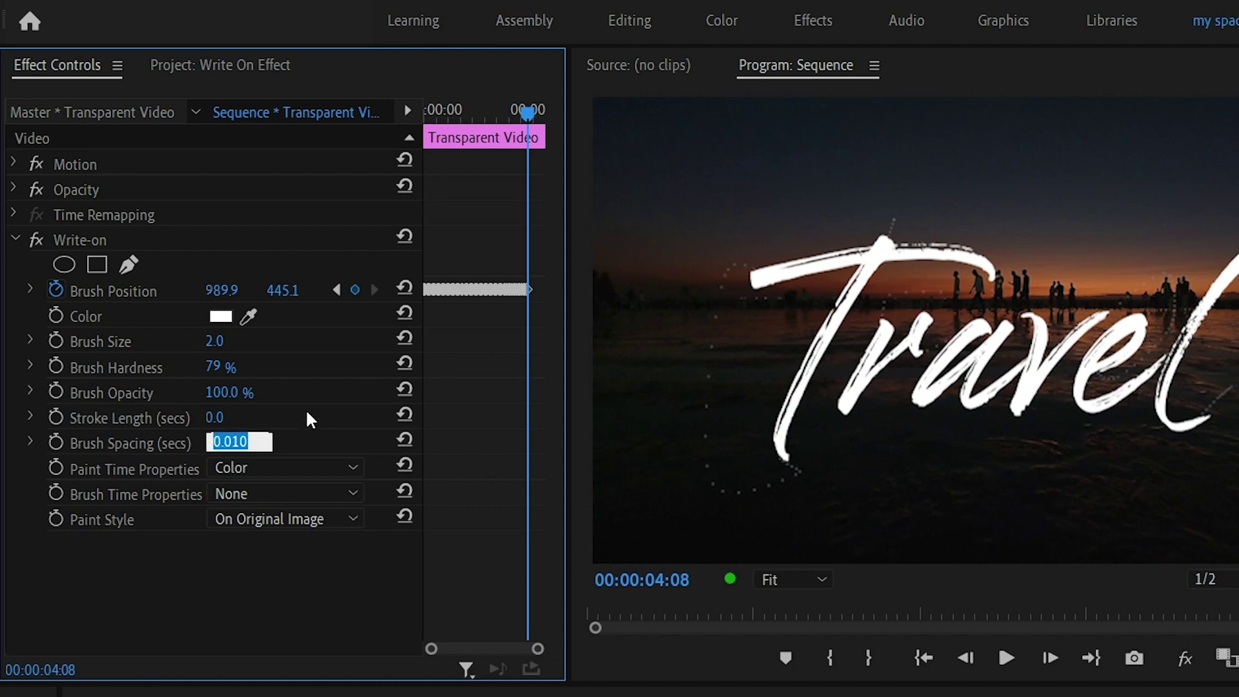
type("0.0")
key("Return")
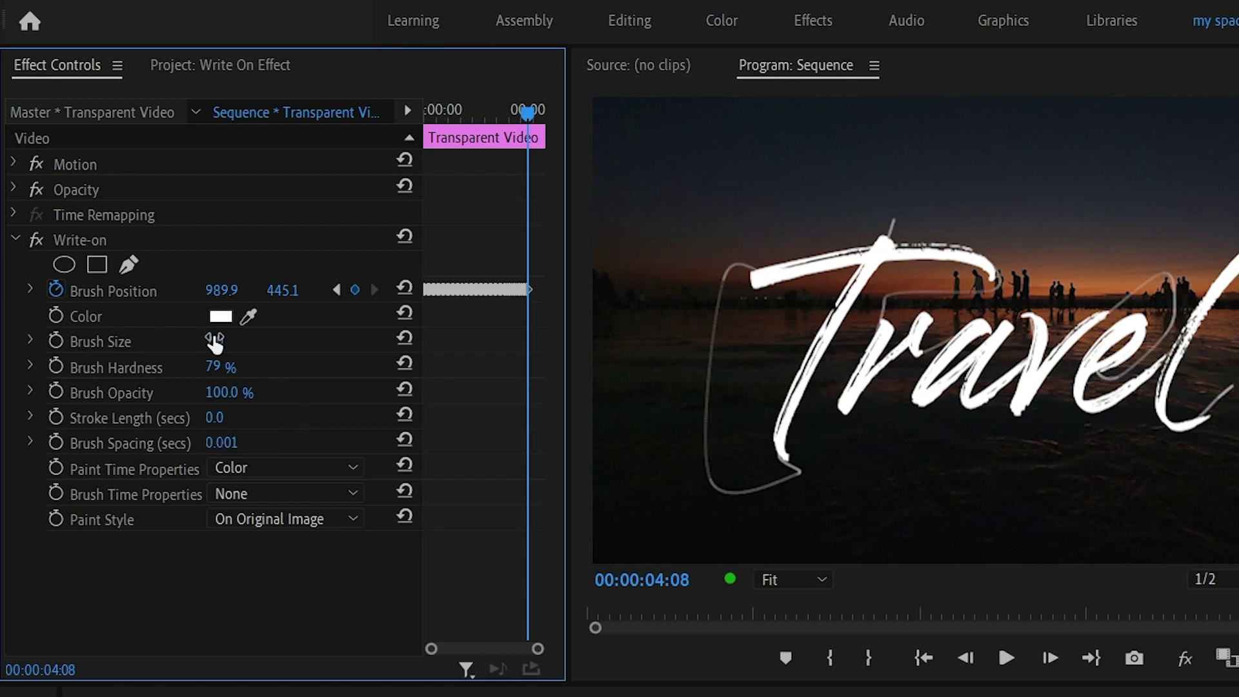
left_click_drag(215, 341, 216, 341)
left_click(219, 341)
type("20")
key("Return")
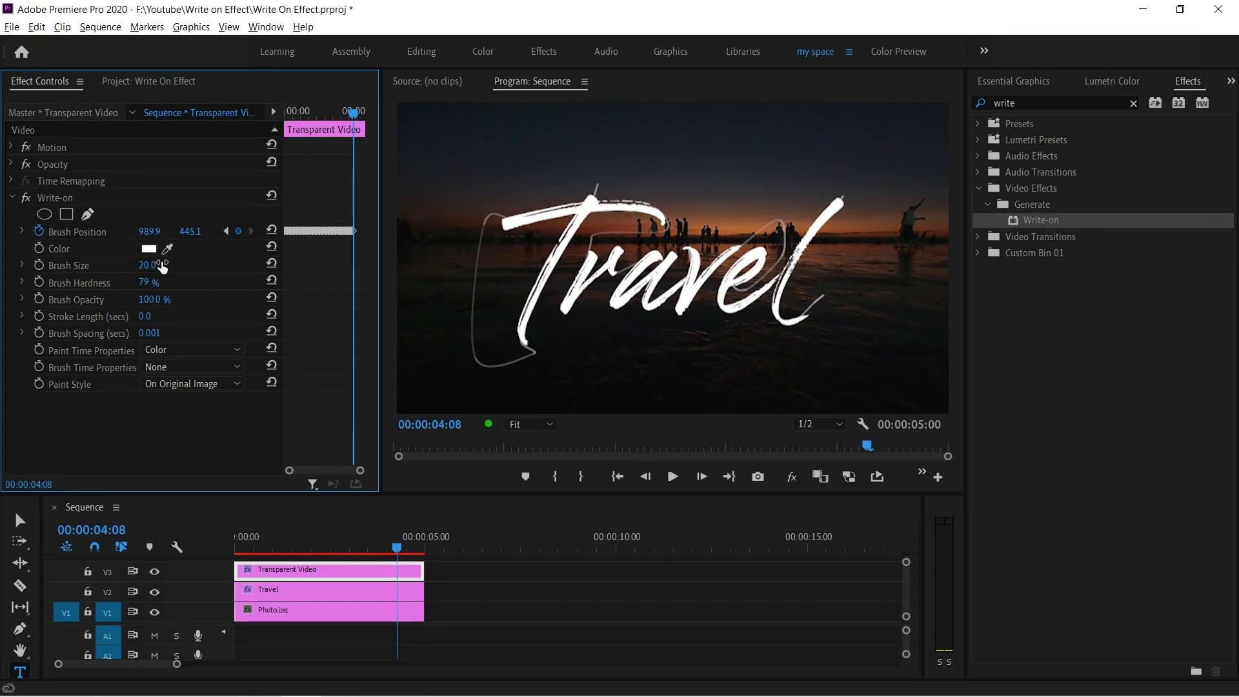
Step: Find the Track Matte Key effect and apply it to the Travel title clip on V2
left_click(1049, 102)
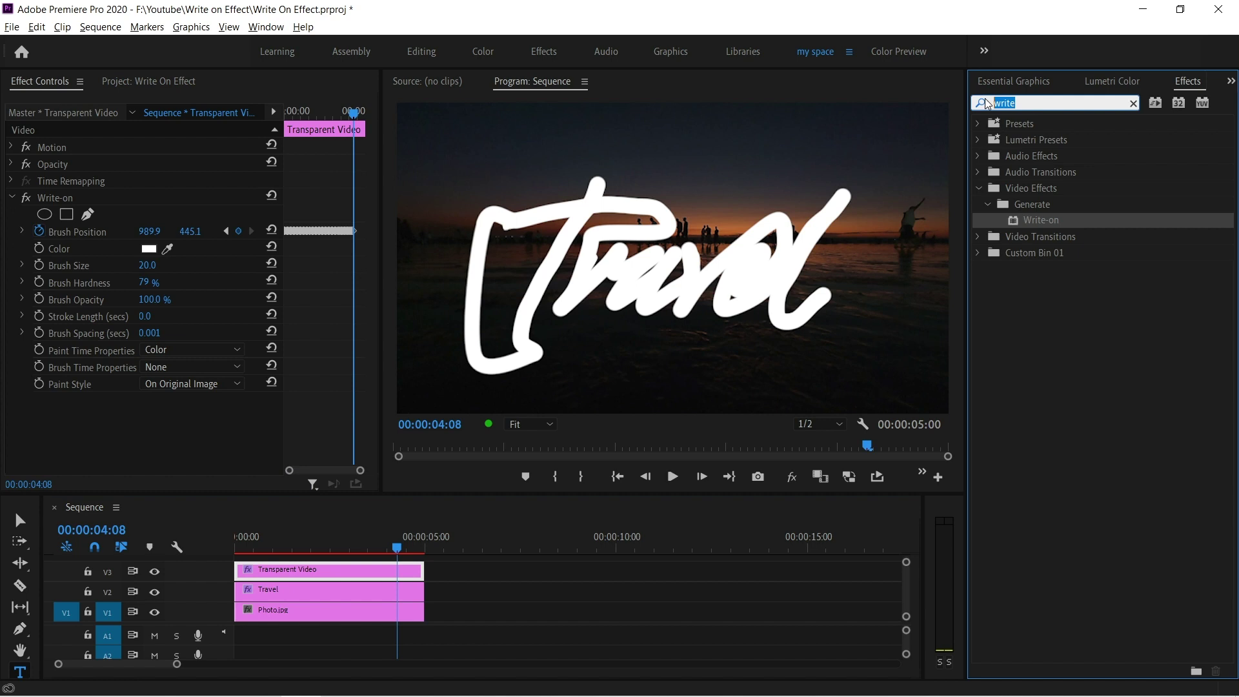
type("track")
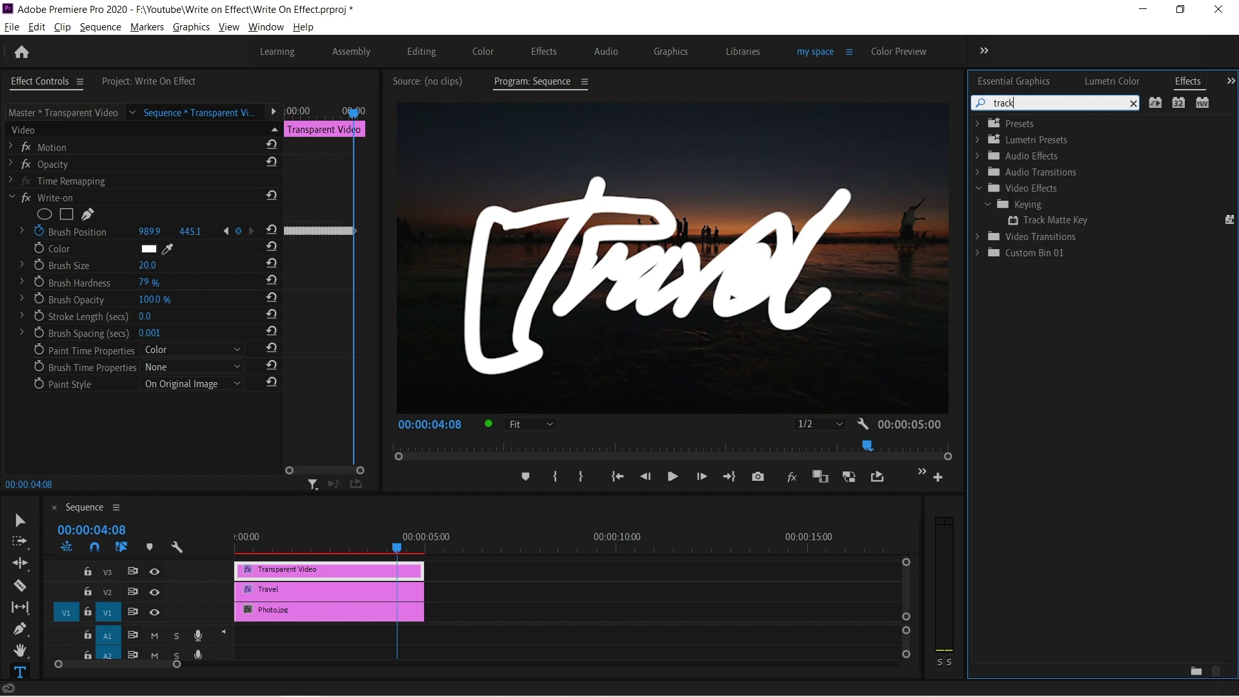
left_click(1045, 221)
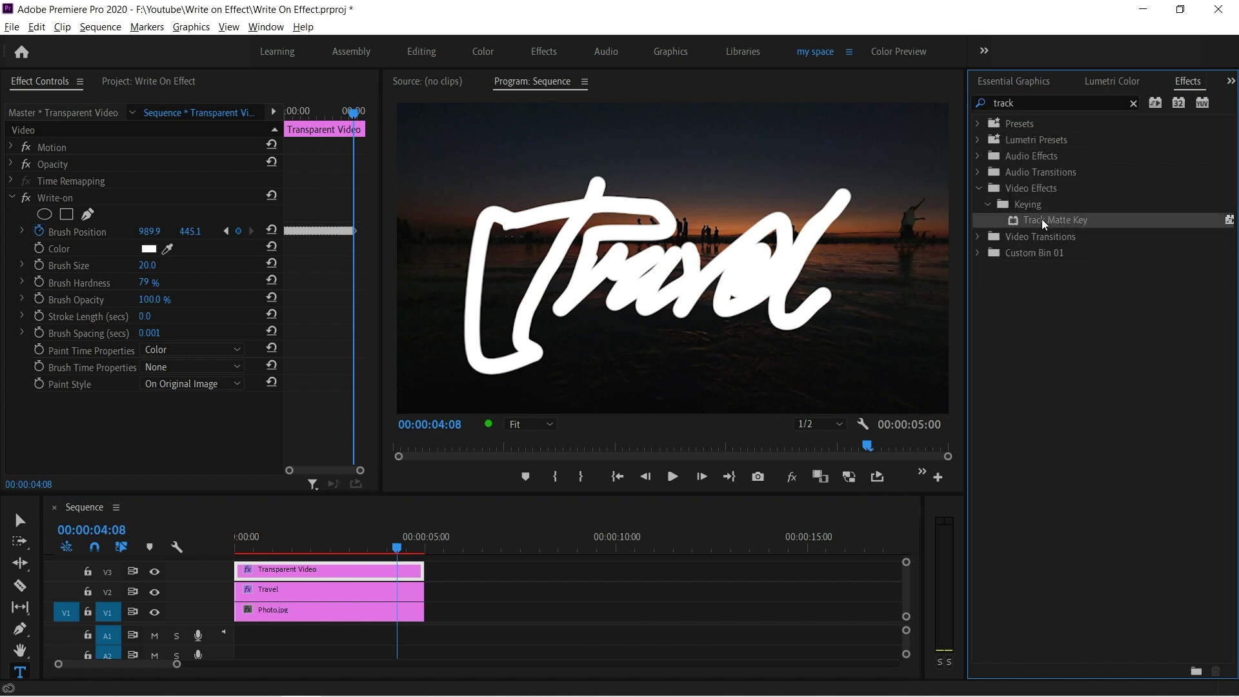
left_click_drag(528, 554, 308, 596)
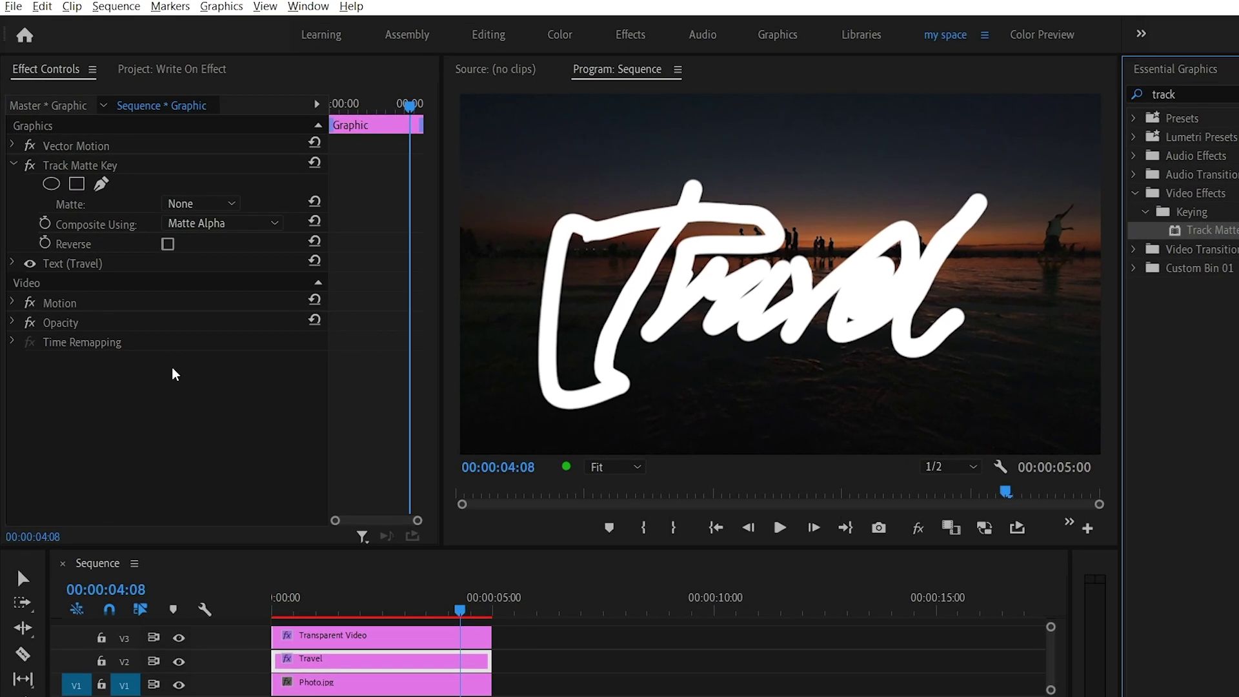
Step: Set the Track Matte Key's Matte to Video 3 on the Travel title
left_click(148, 339)
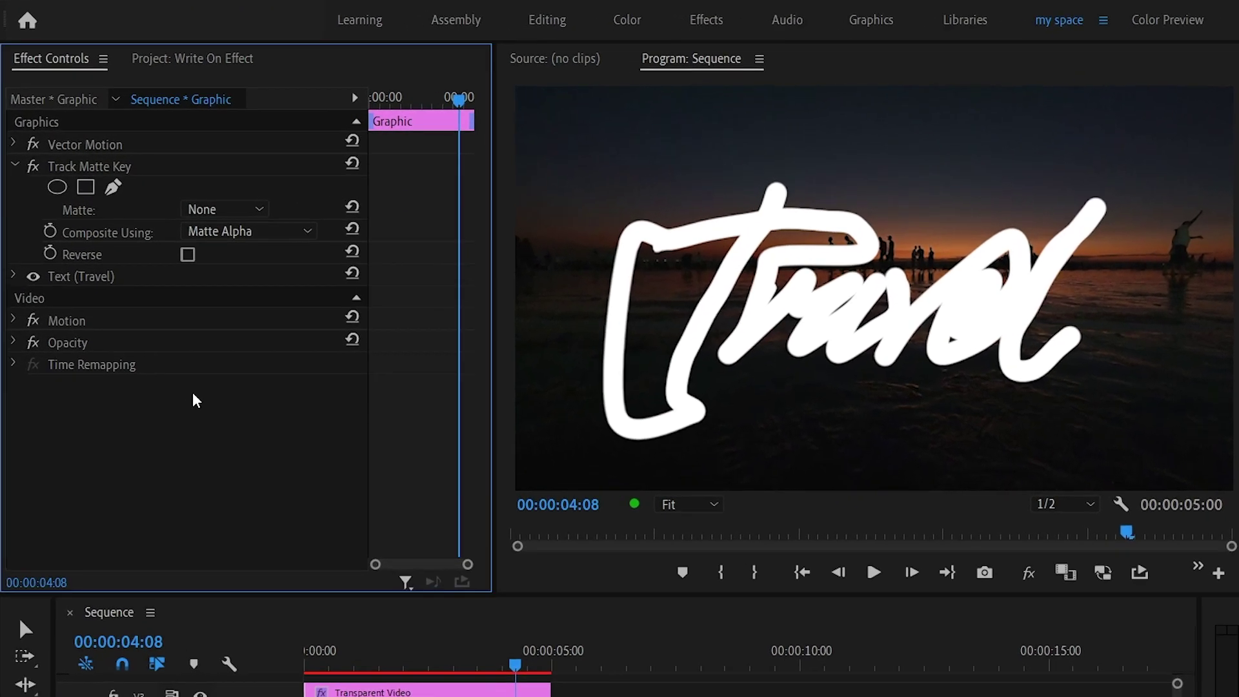
left_click(223, 208)
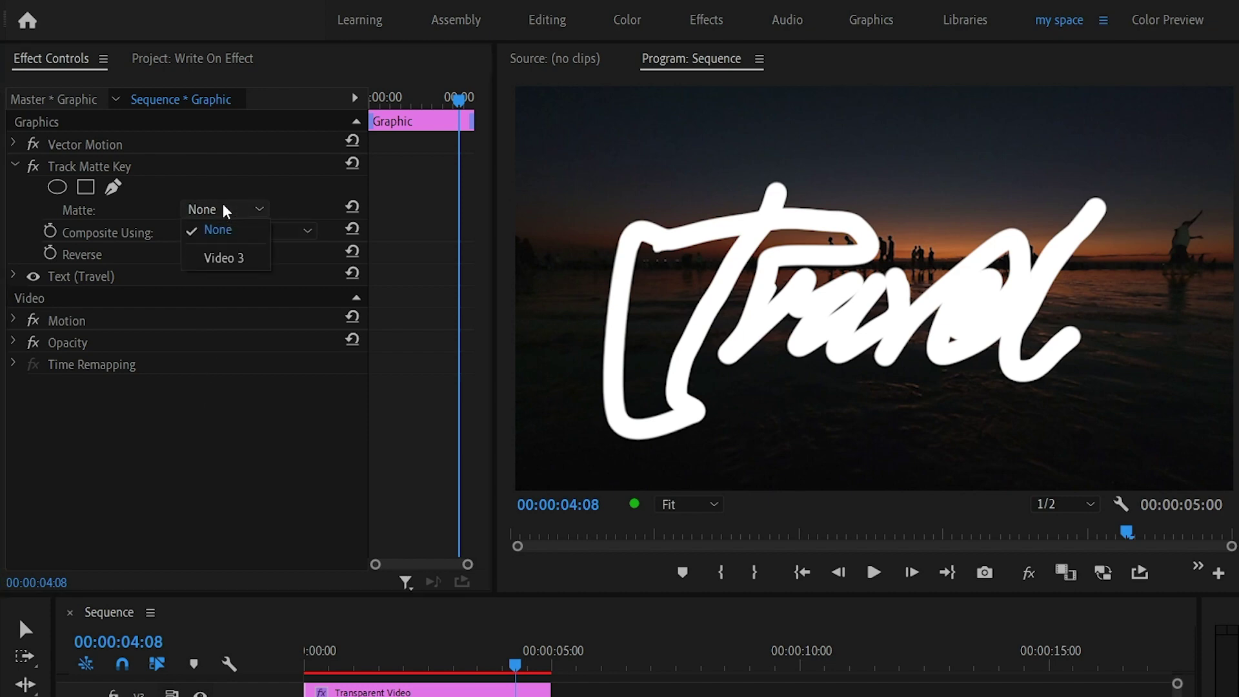
left_click(219, 257)
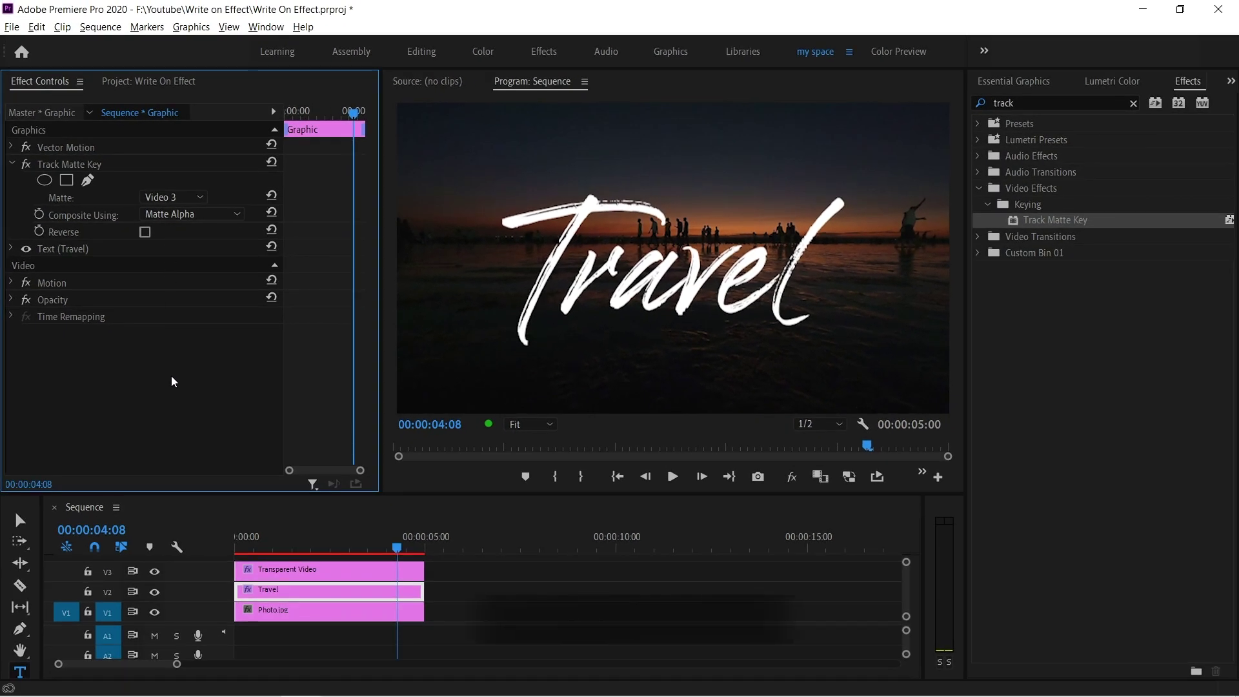
Step: Play the sequence from its start to preview the title's handwriting reveal
left_click(617, 478)
left_click(541, 586)
key("space")
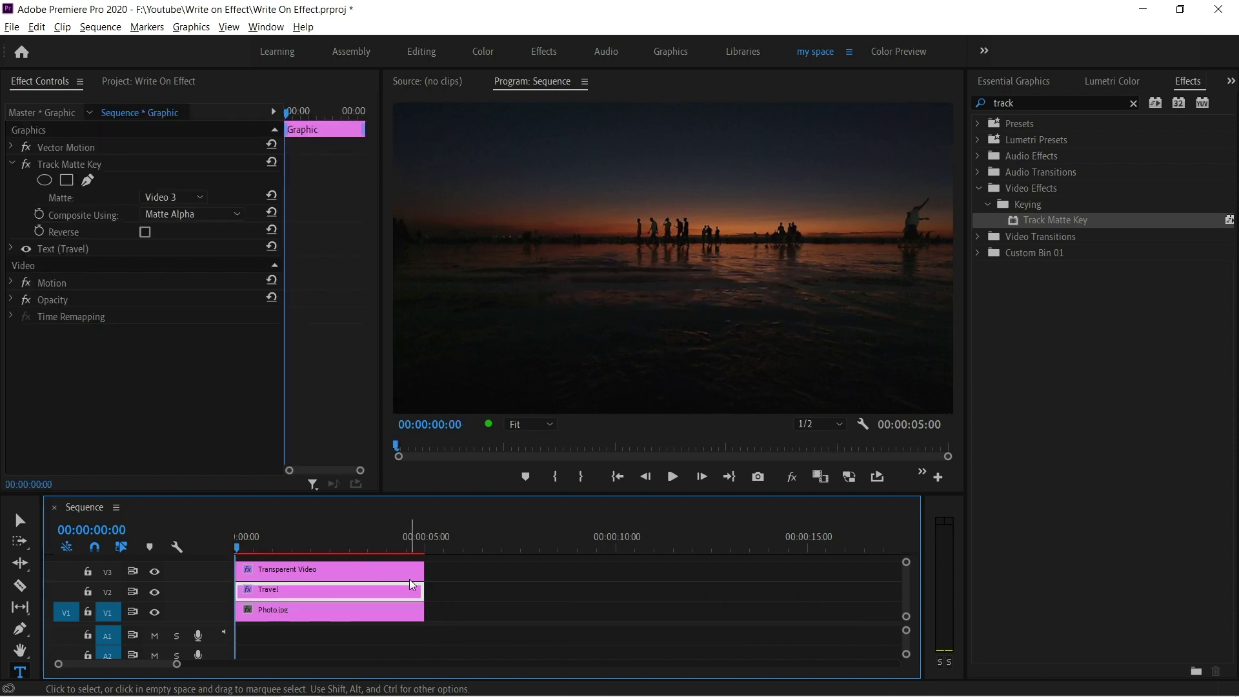
Step: Set the Write-on effect's Stroke Length to 5 seconds on the Transparent Video clip
left_click(398, 571)
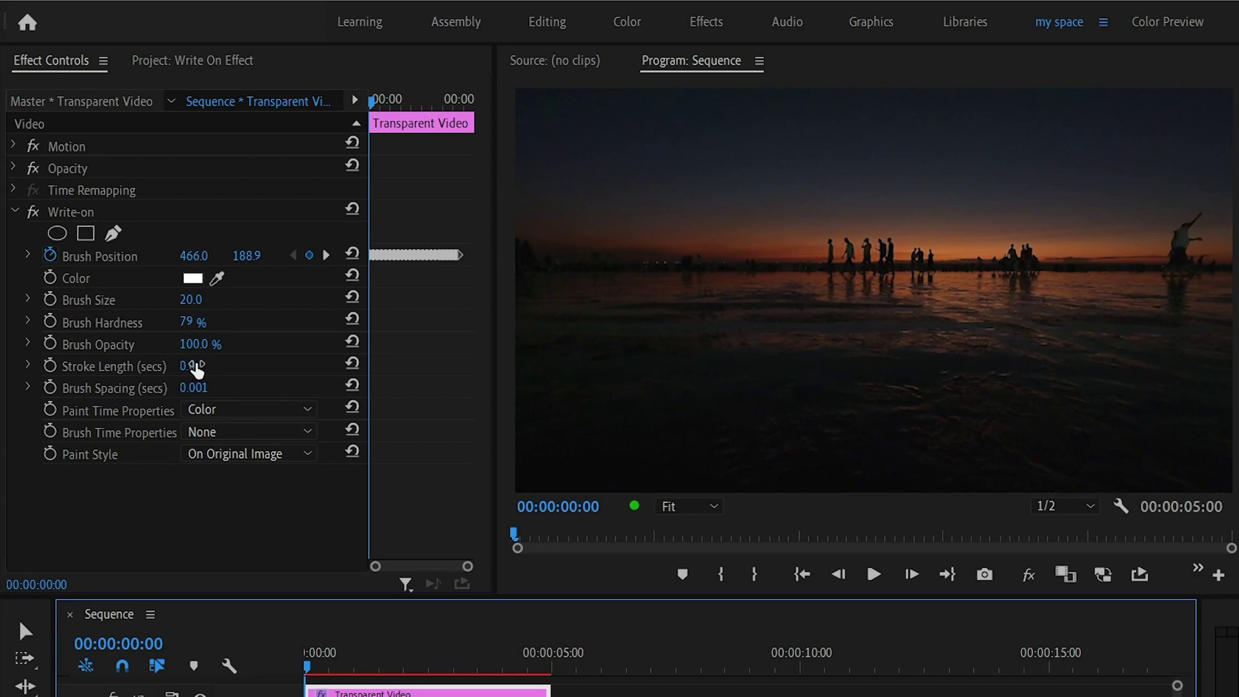
left_click(193, 367)
type("5")
key("Return")
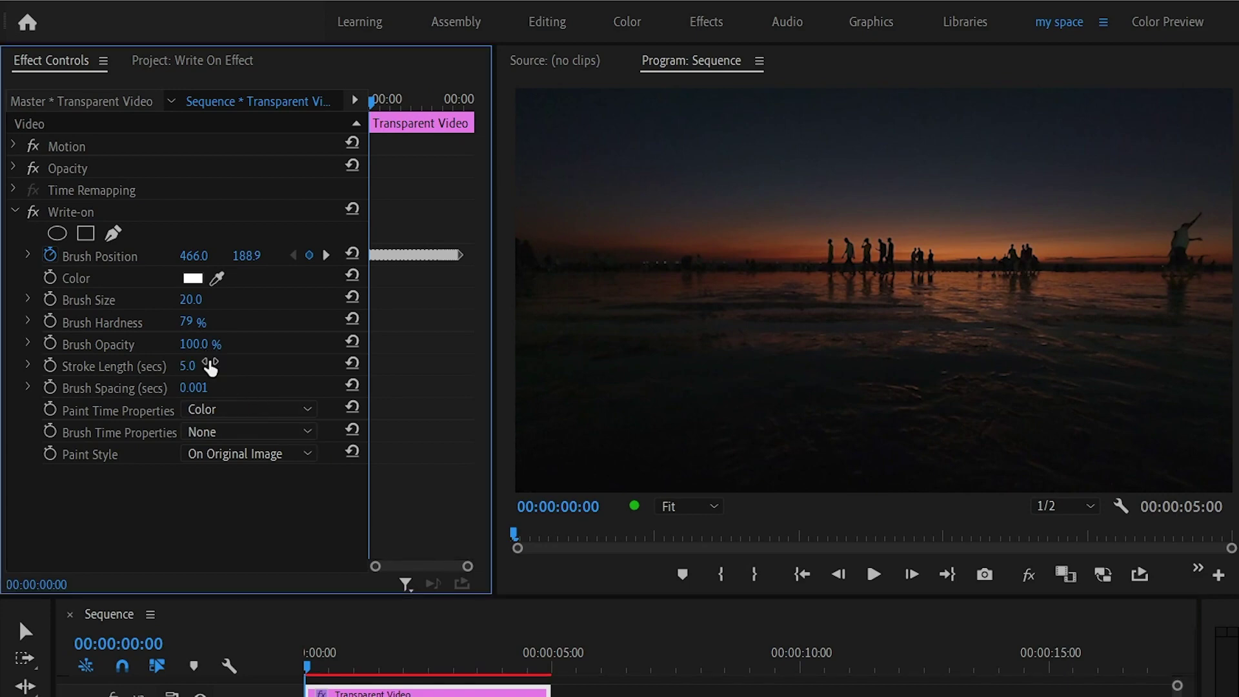
Step: Extend the Transparent Video, Travel and Photo.jpg clips to about 00:00:10:05 and play the sequence from its start
left_click_drag(518, 686, 476, 630)
left_click_drag(481, 566, 619, 567)
left_click(669, 583)
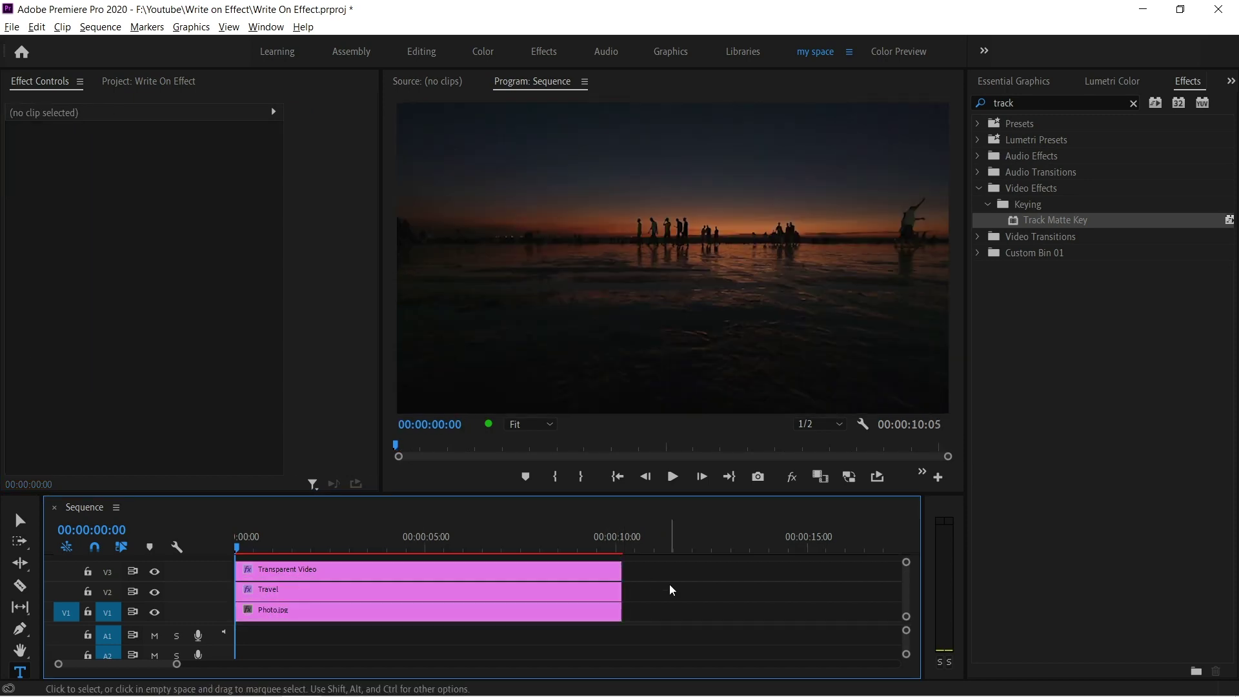
key("space")
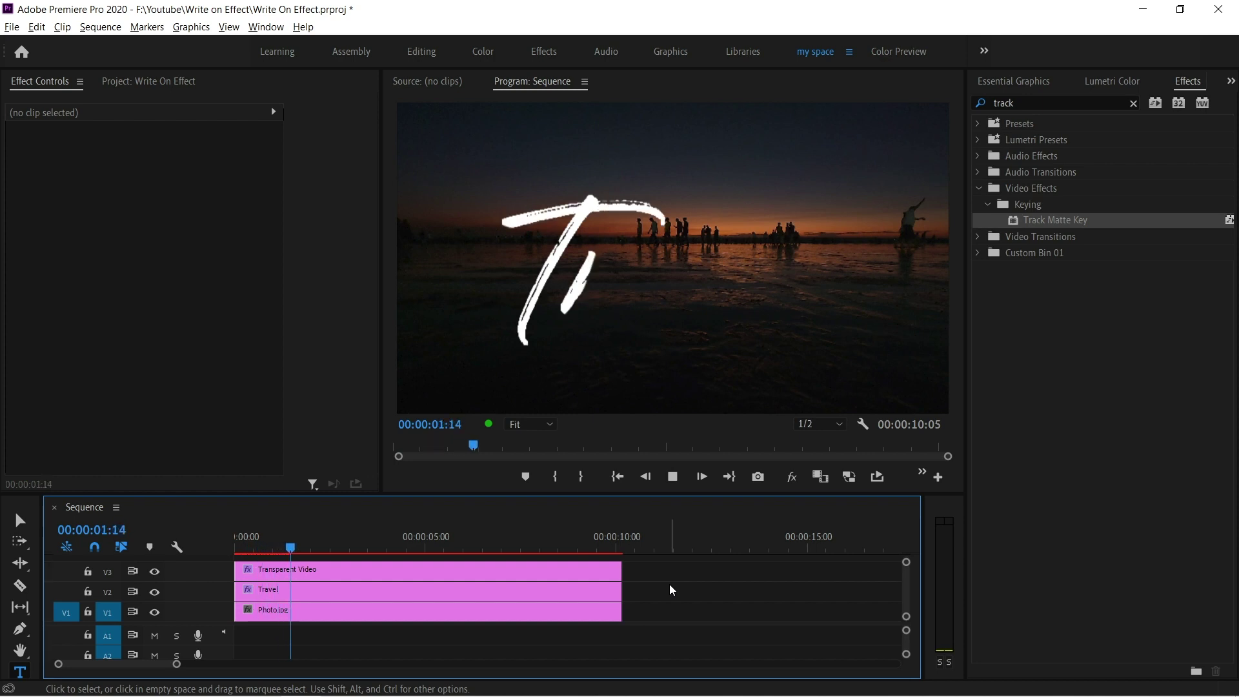